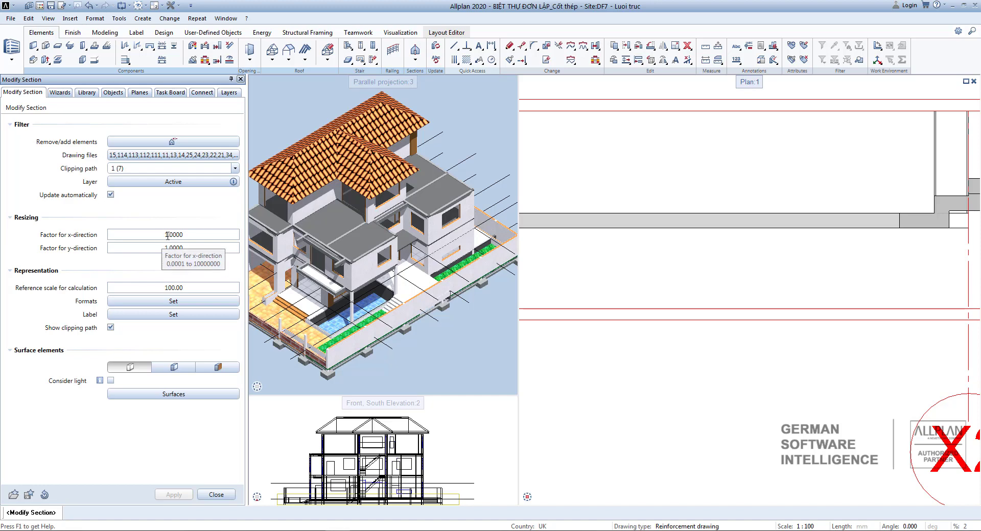
left_click(176, 235)
left_click(173, 256)
left_click(176, 248)
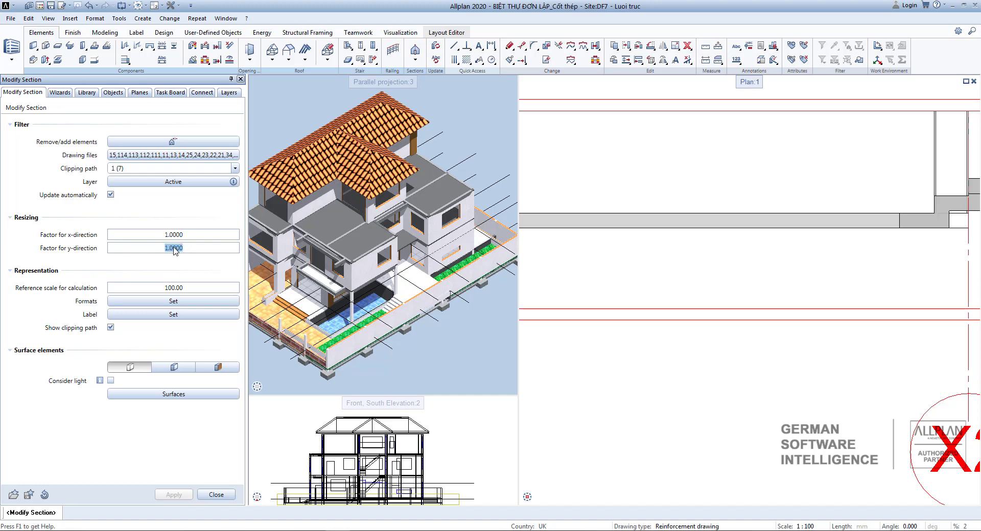
left_click(171, 237)
left_click(162, 289)
left_click(193, 289)
left_click_drag(195, 289, 161, 288)
Open the section's Formats settings and review the edge and section-edge display options.
left_click(166, 302)
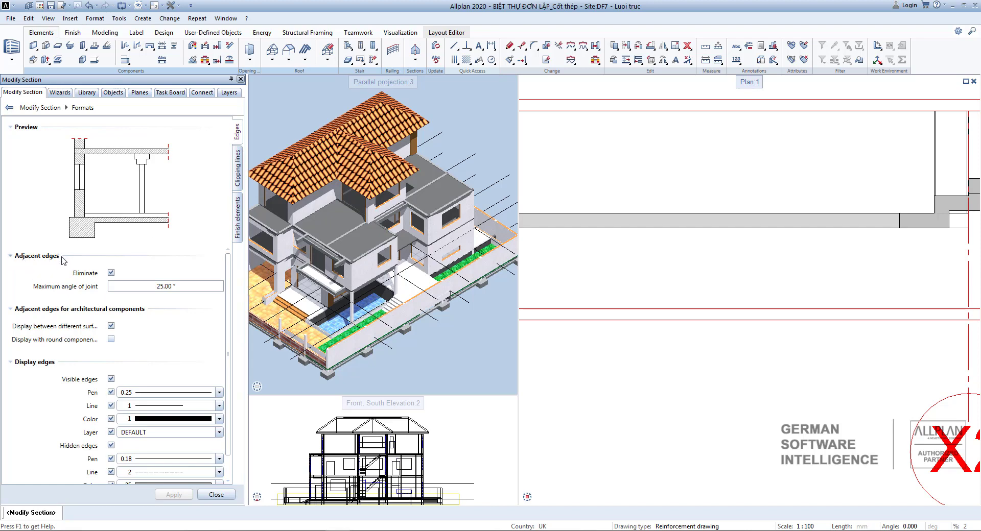
scroll(27, 341, "down", 1)
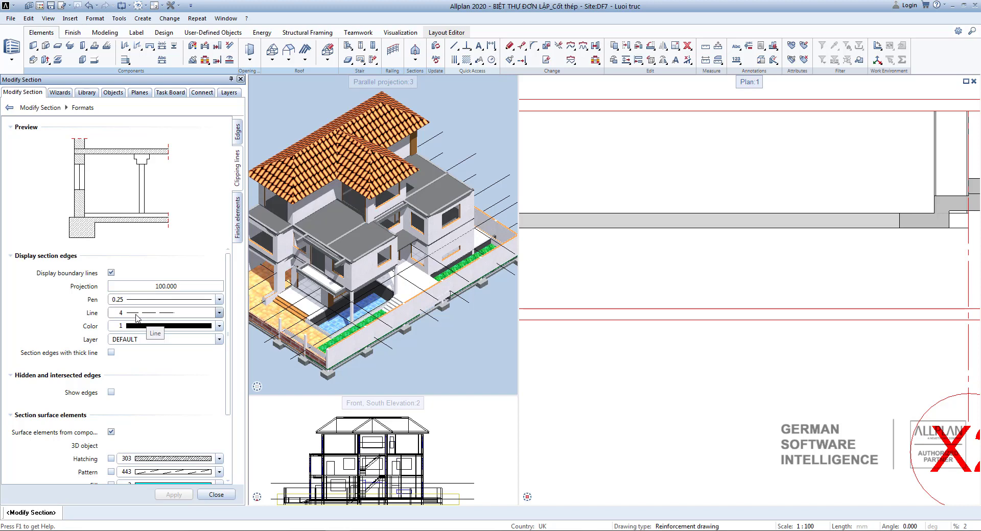
scroll(90, 392, "down", 1)
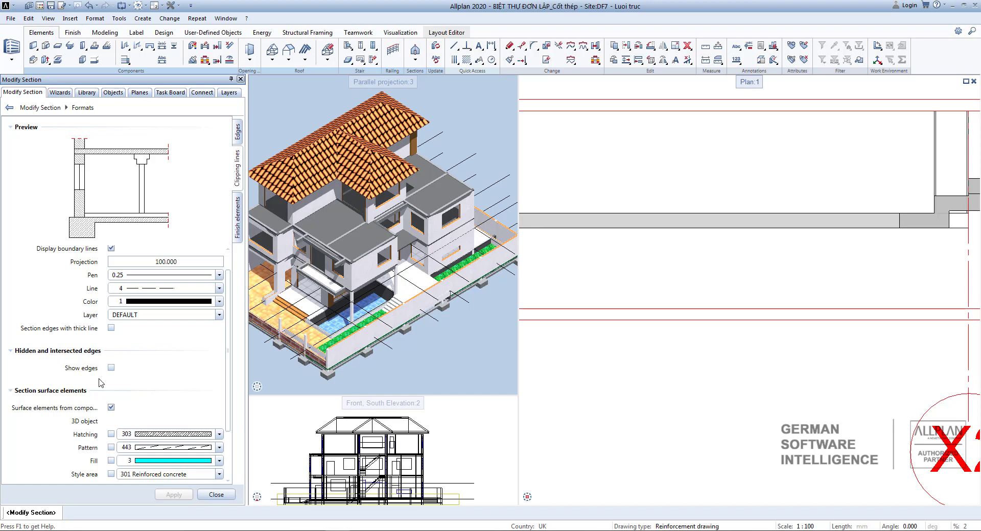
Switch the hidden and intersected edges display on and back off, reviewing the surface element formats.
left_click(111, 367)
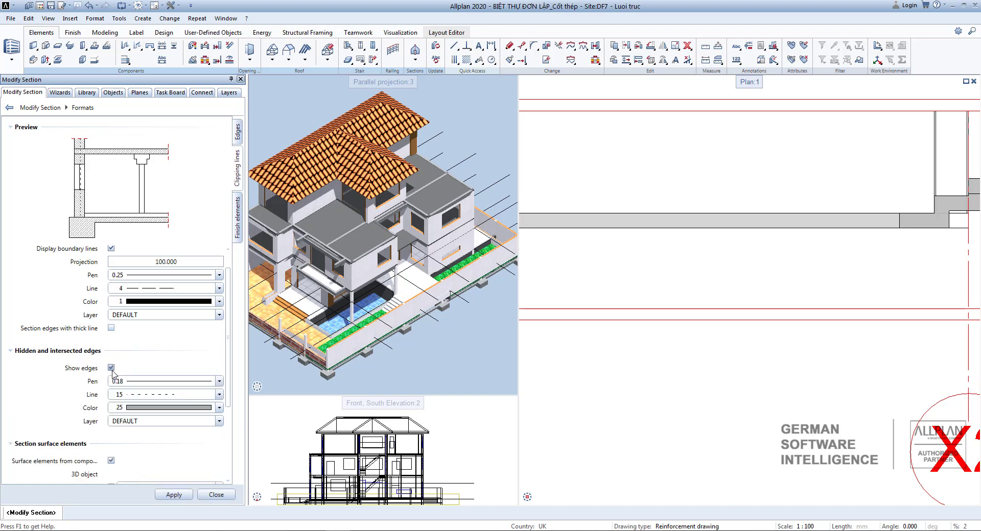
left_click(111, 368)
scroll(114, 364, "down", 2)
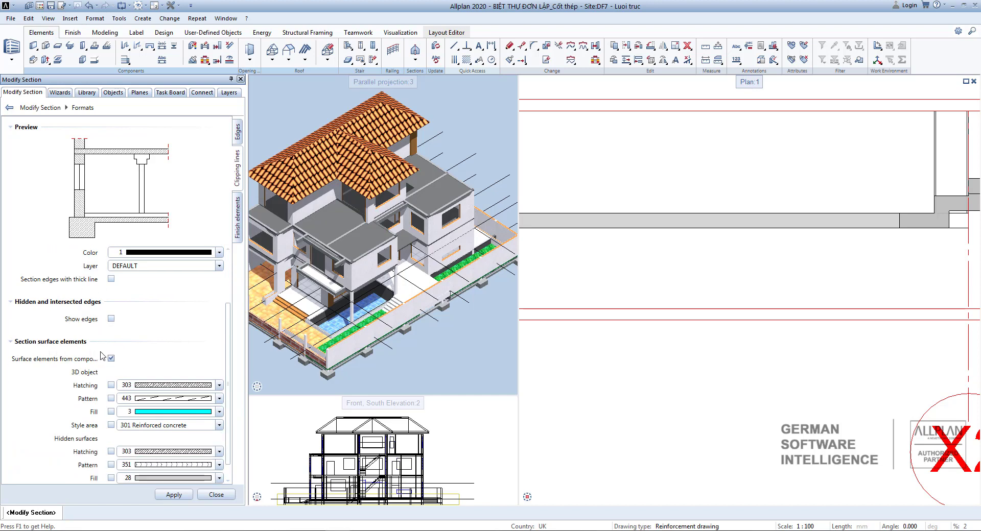
scroll(105, 360, "down", 1)
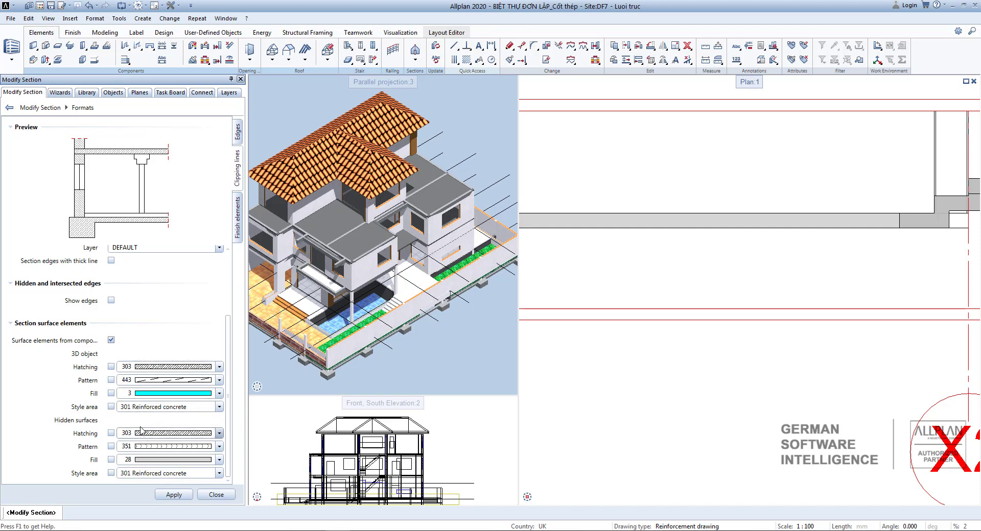
Review the finish elements representation, apply the formats and return to the main section settings.
left_click(237, 217)
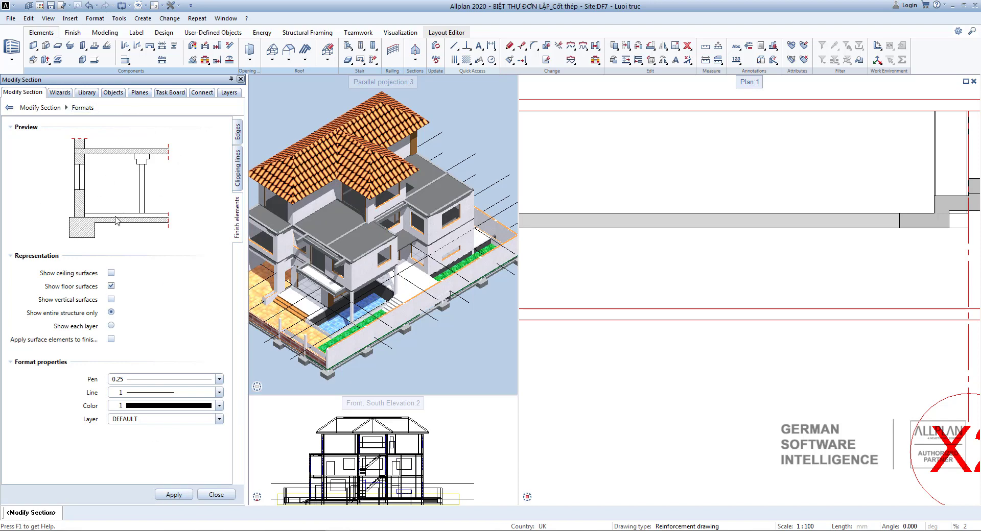
left_click(174, 496)
left_click(221, 495)
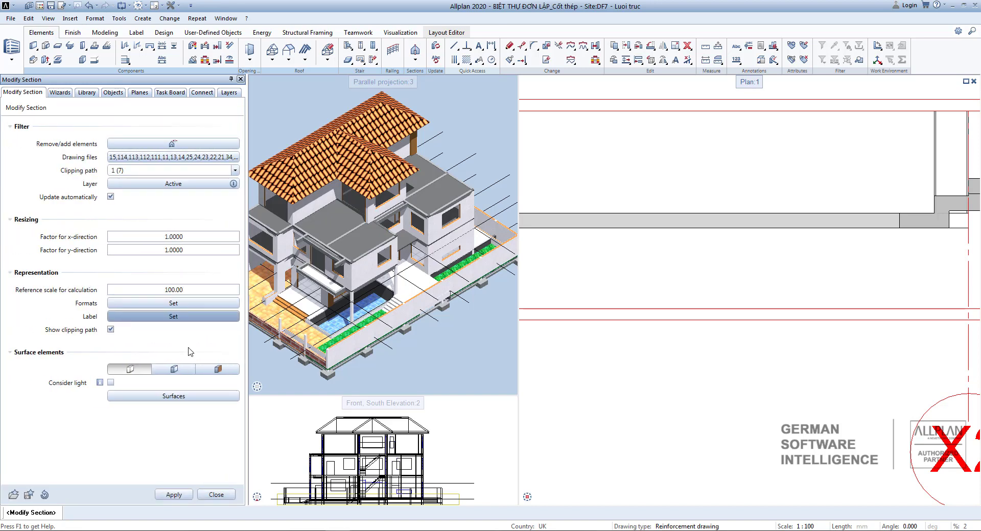
Open the section label settings and set the heading's additional text to SECTION:.
left_click(183, 317)
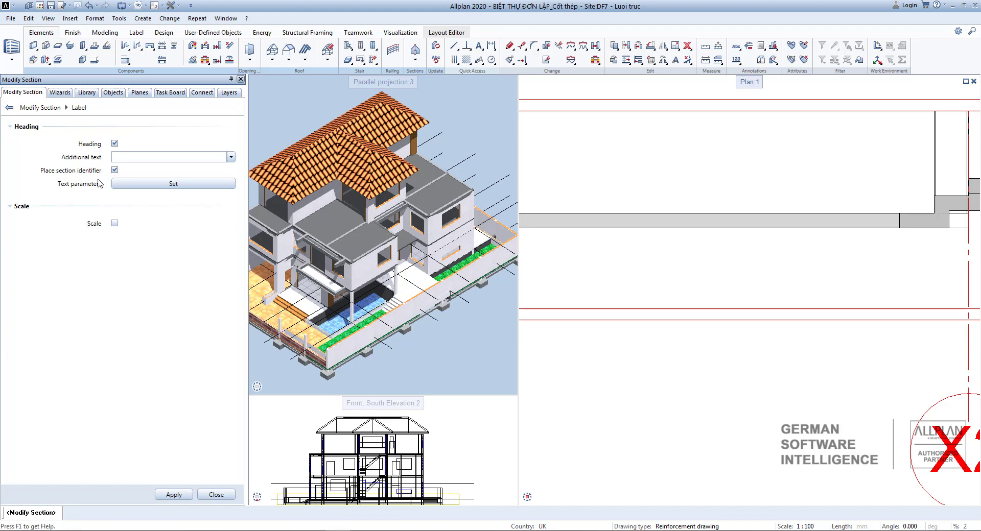
left_click(127, 157)
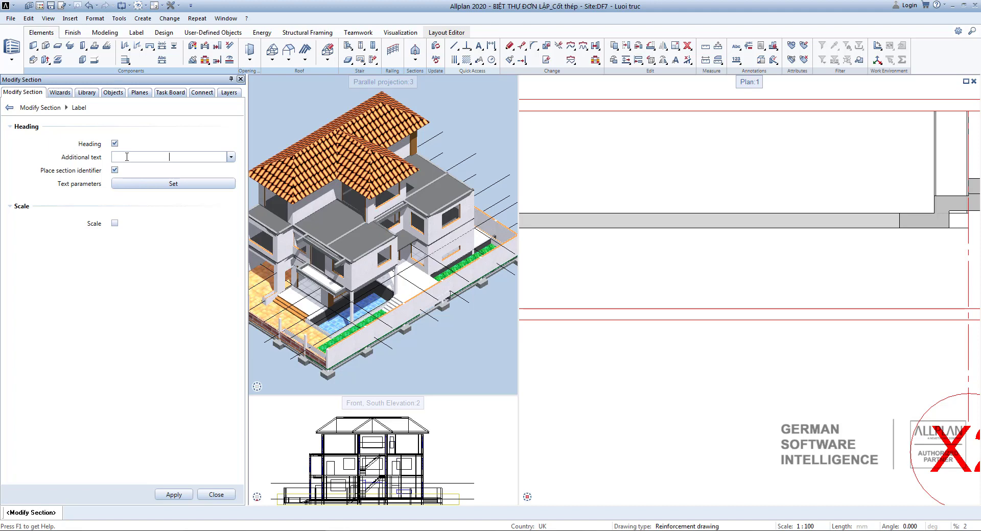
left_click(231, 157)
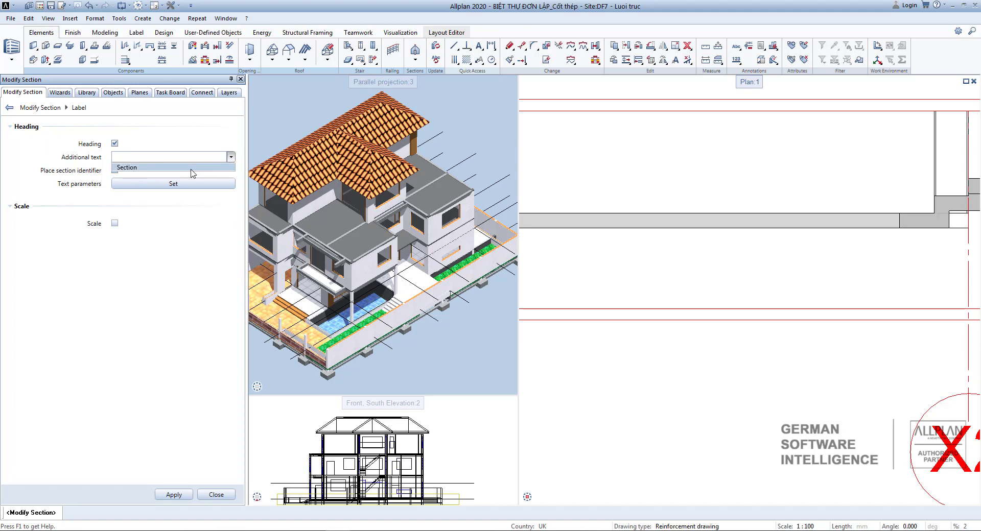
left_click(188, 170)
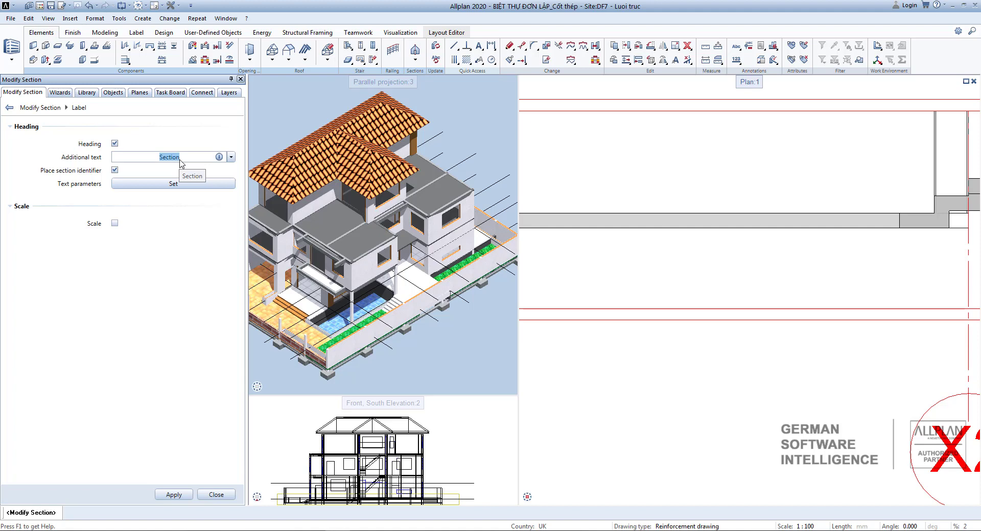
left_click(136, 191)
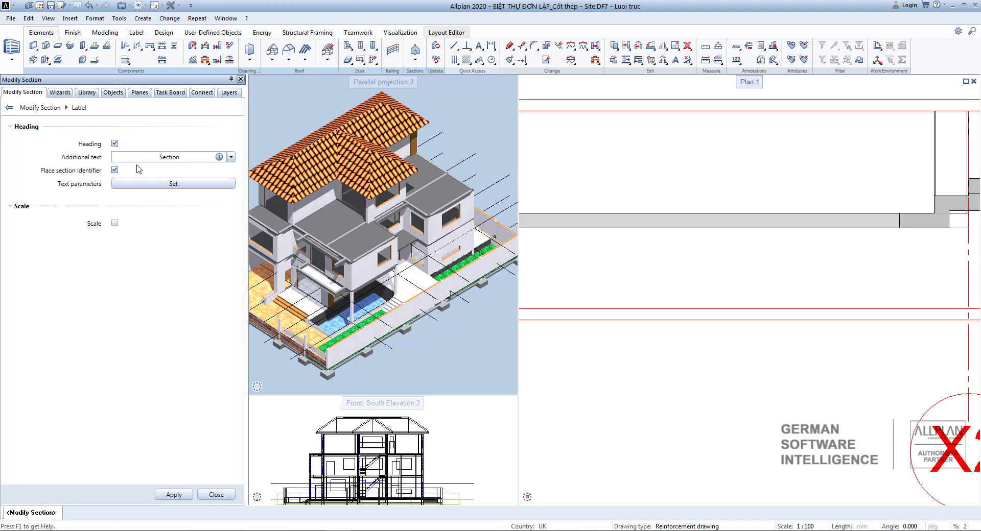
left_click(182, 159)
left_click(185, 157)
left_click_drag(186, 156, 154, 160)
type("SECTIONG")
key("BackSpace")
type(":")
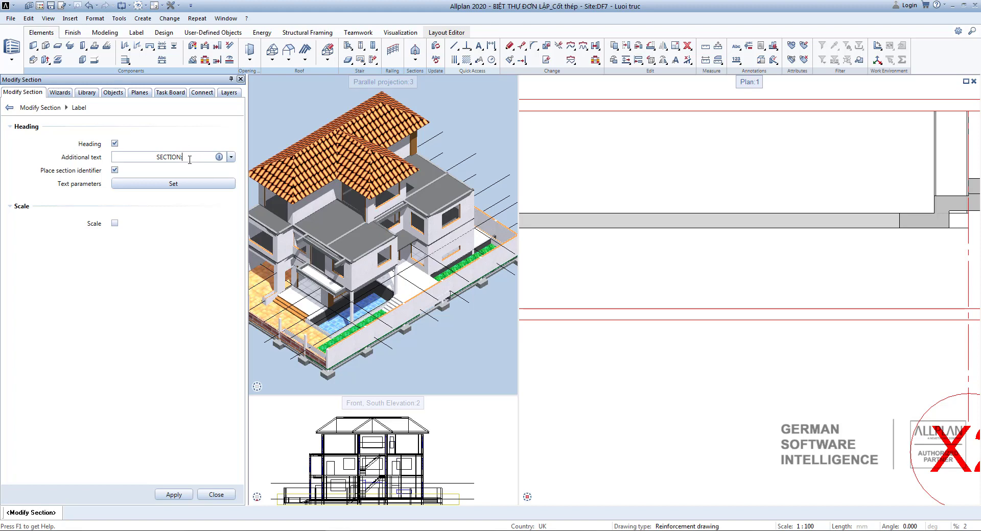
Check the heading text parameters and apply the label with the heading only.
left_click(169, 185)
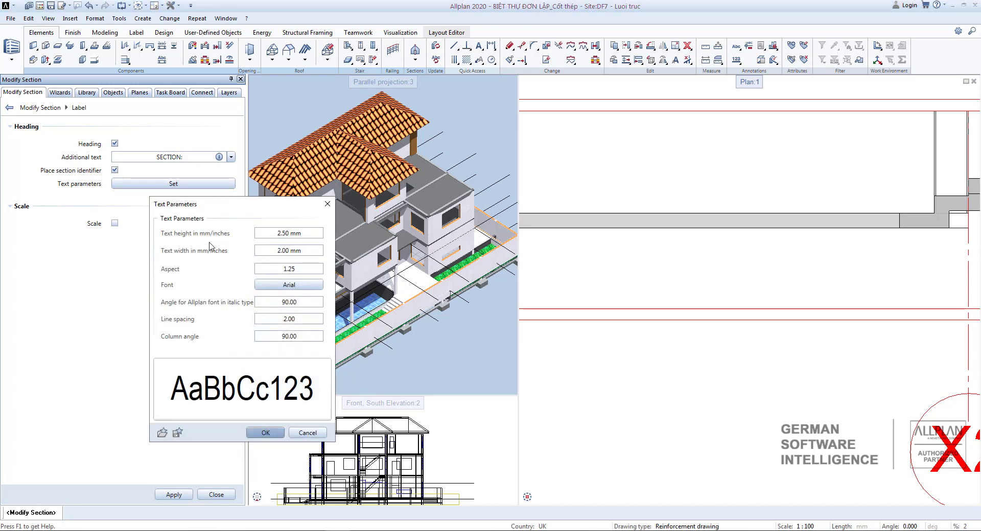
left_click(328, 204)
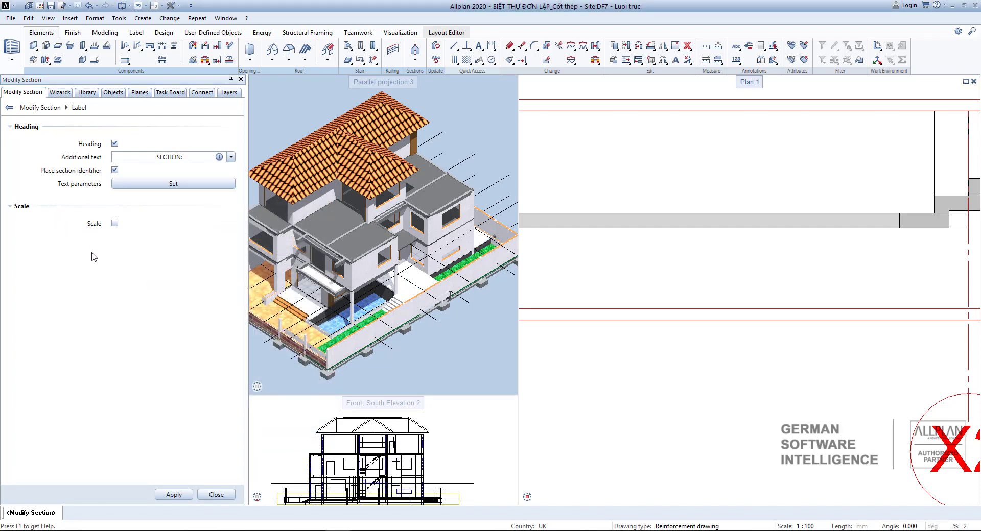
left_click(114, 223)
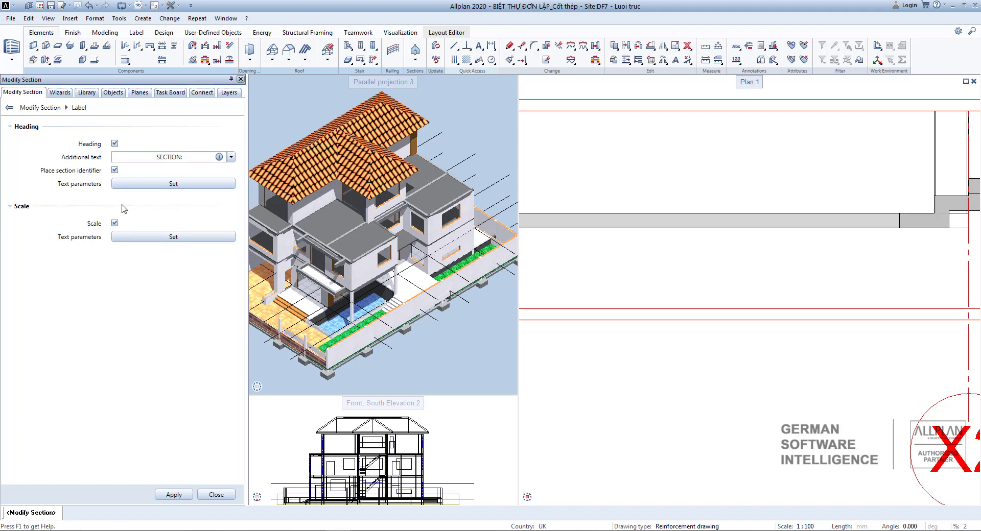
left_click(129, 243)
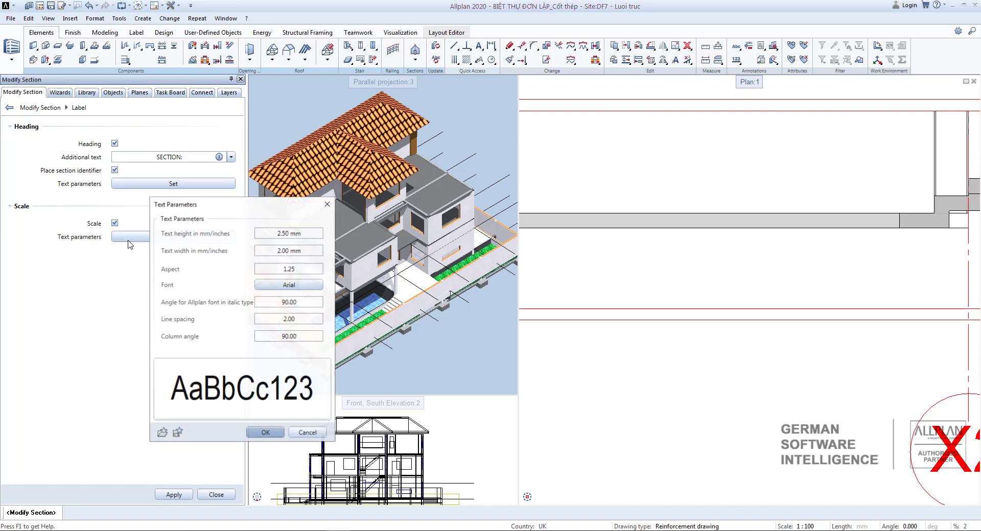
left_click(327, 204)
left_click(114, 224)
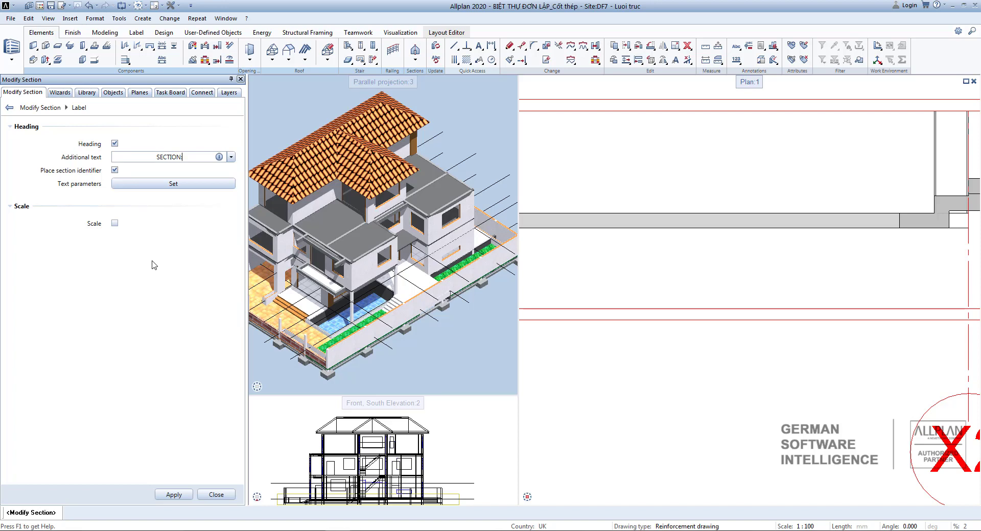
left_click(173, 495)
Enable the scale label, accept its default text parameters and apply it to the section.
scroll(707, 214, "down", 3)
scroll(730, 209, "up", 4)
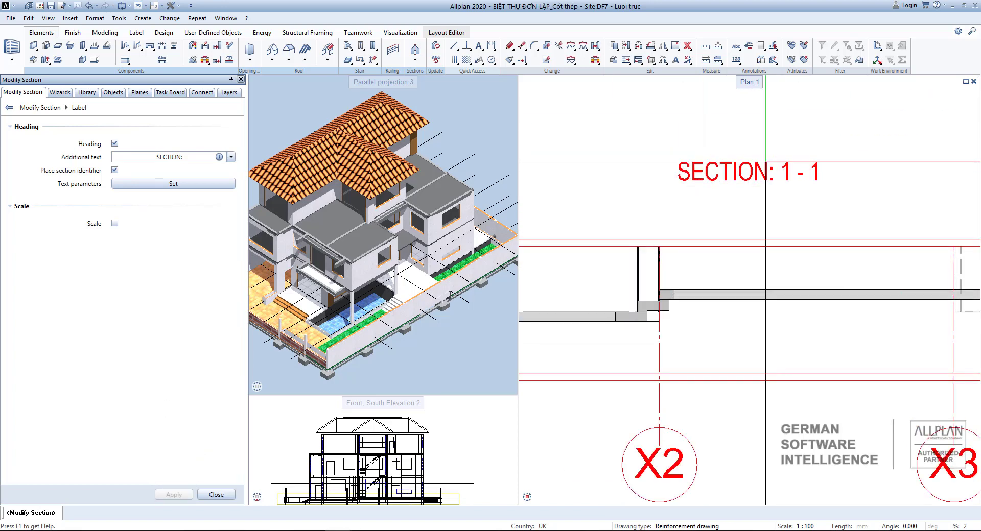
scroll(730, 209, "down", 3)
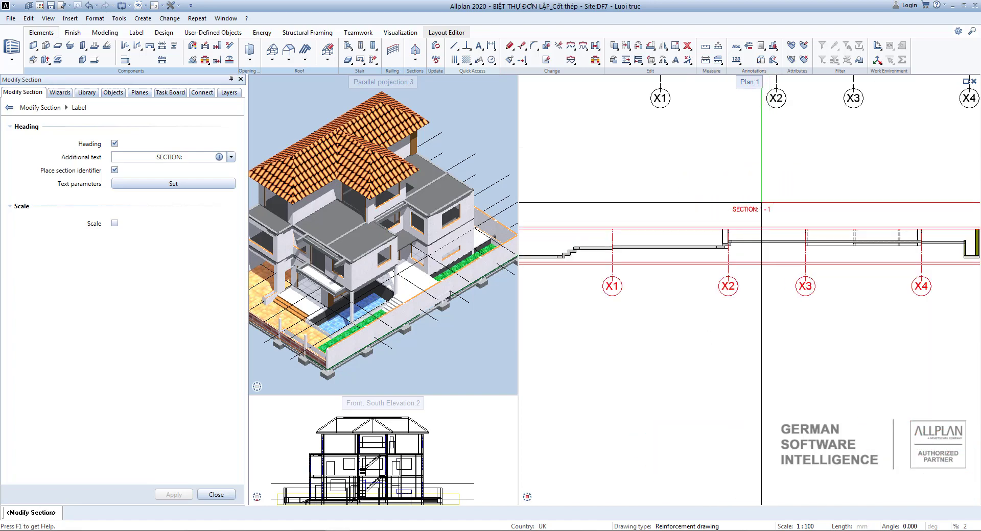
scroll(704, 204, "up", 3)
scroll(704, 203, "down", 1)
middle_click_drag(725, 224, 788, 216)
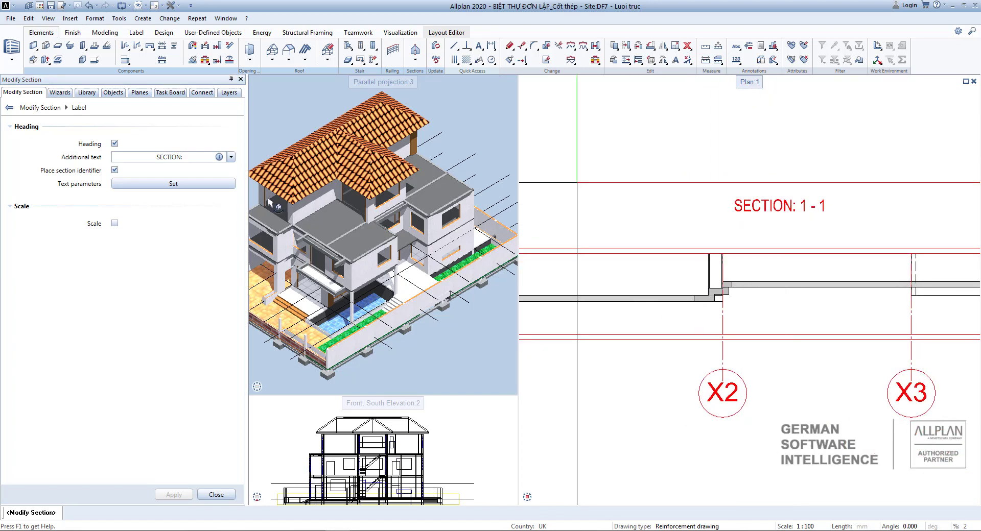
left_click(114, 223)
left_click(127, 238)
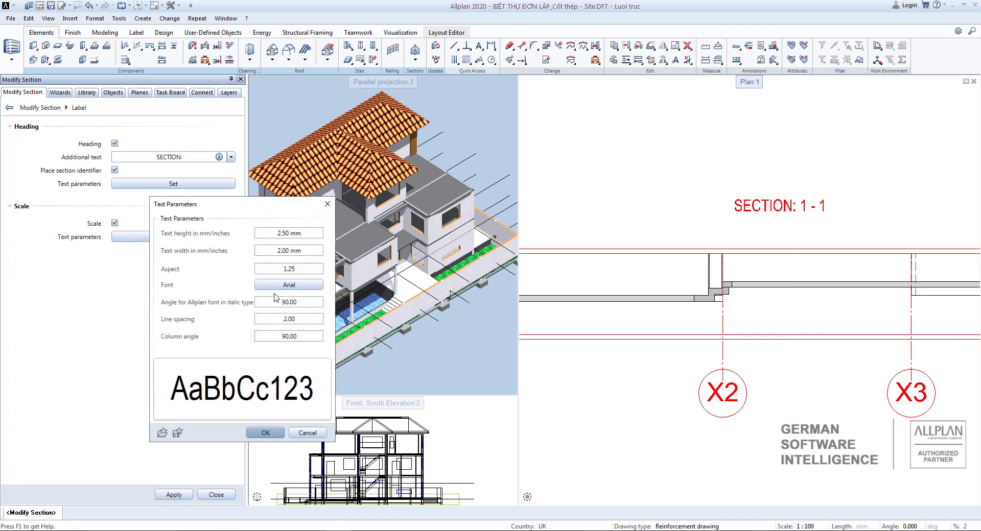
left_click(265, 432)
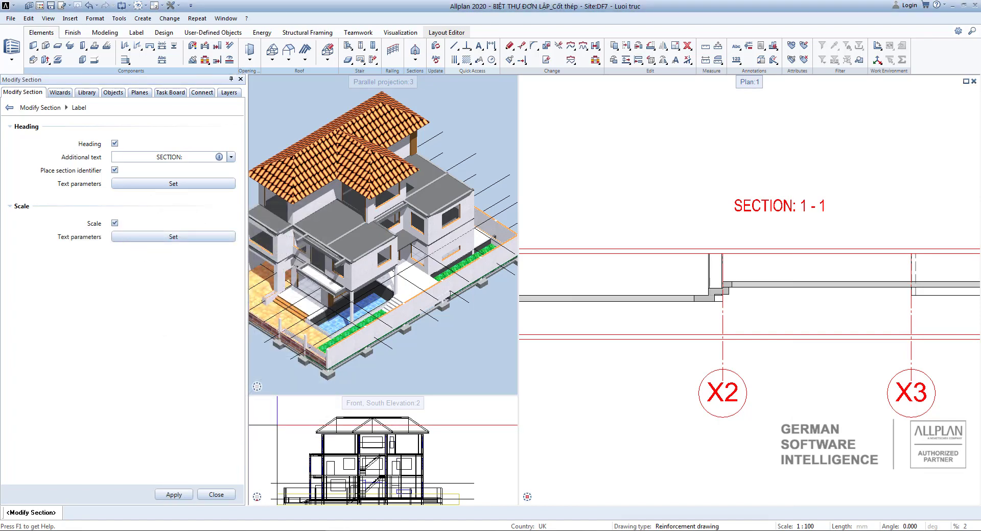
left_click(173, 494)
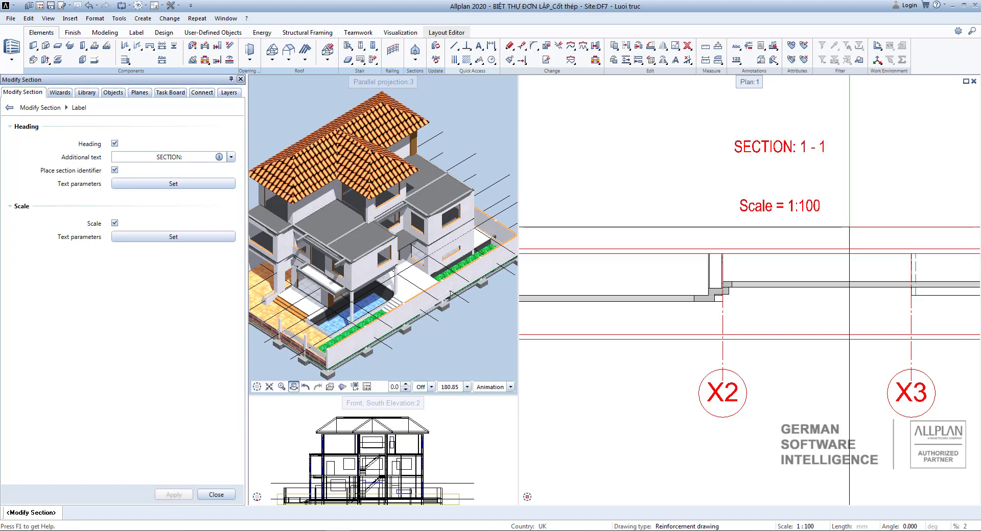
Inspect the placed heading and scale labels in the plan and return to the main section settings.
scroll(756, 190, "down", 3)
scroll(756, 190, "up", 3)
middle_click_drag(755, 208, 744, 243)
scroll(753, 228, "up", 2)
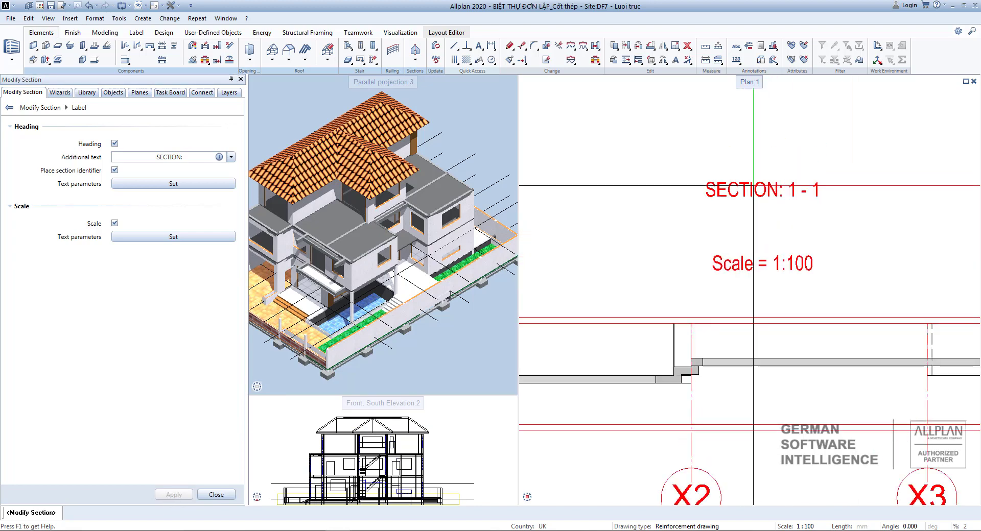
middle_click_drag(789, 213, 791, 216)
scroll(791, 217, "down", 2)
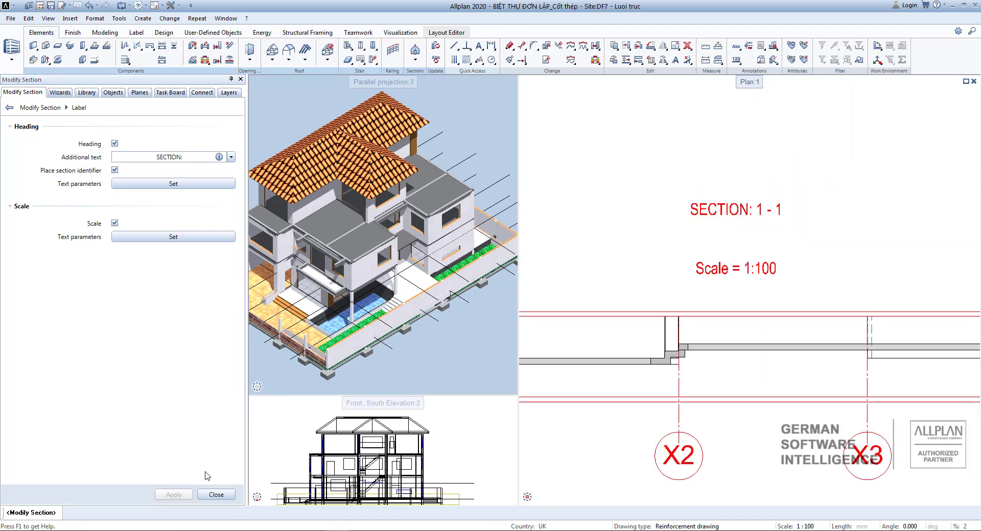
left_click(223, 496)
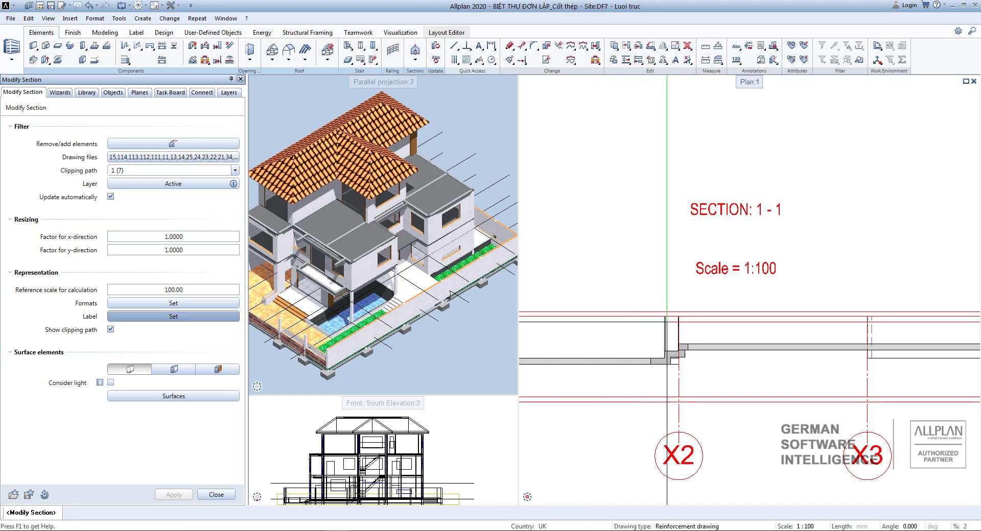
Review the section's surface and new-surface settings, then close the section modification.
left_click(111, 330)
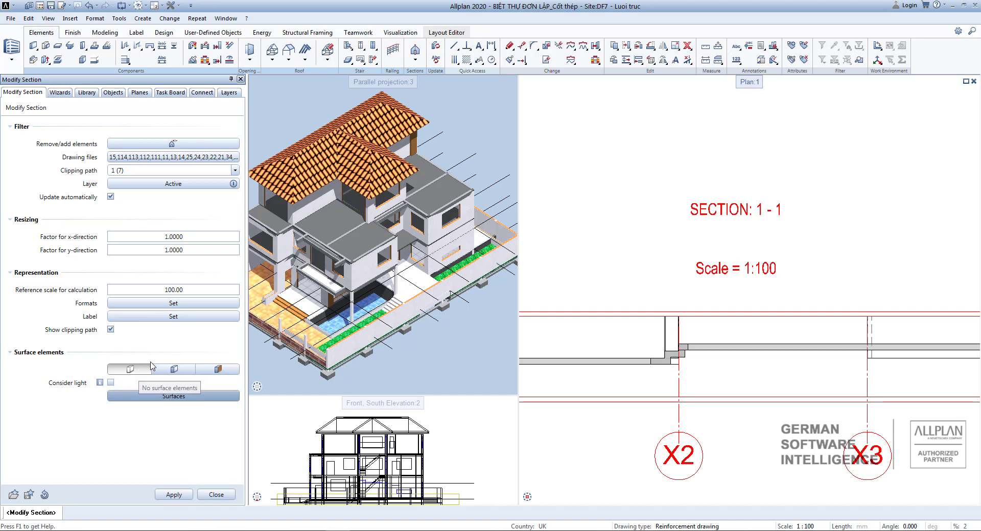
left_click(148, 397)
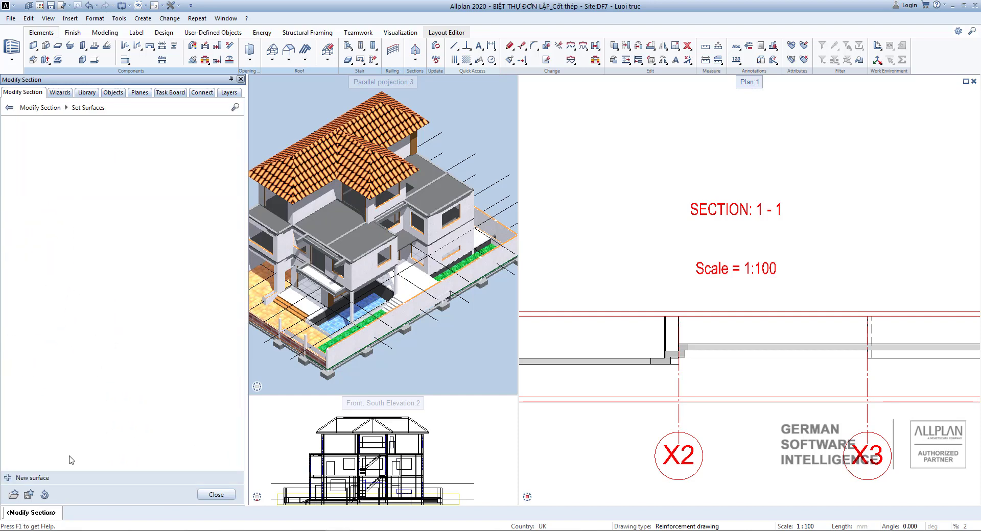
left_click(22, 479)
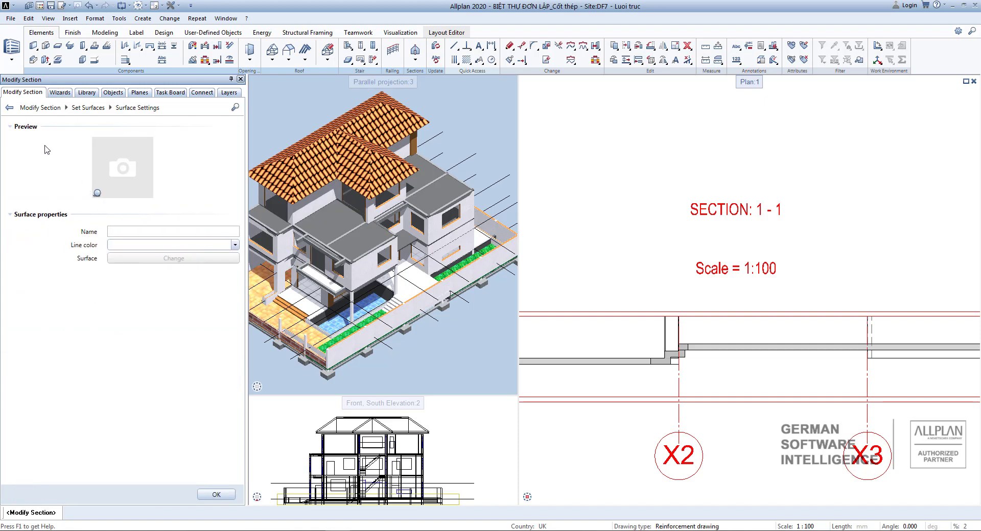
left_click(9, 108)
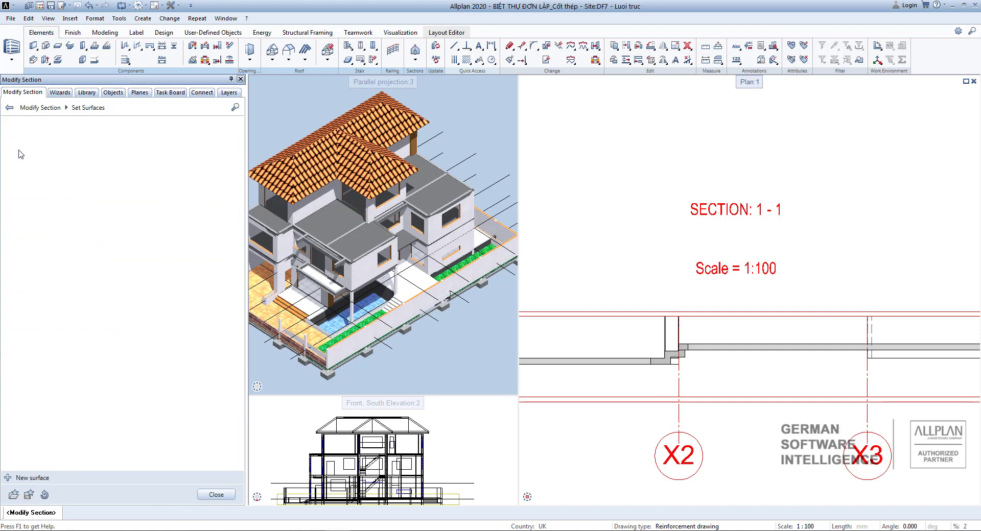
left_click(9, 108)
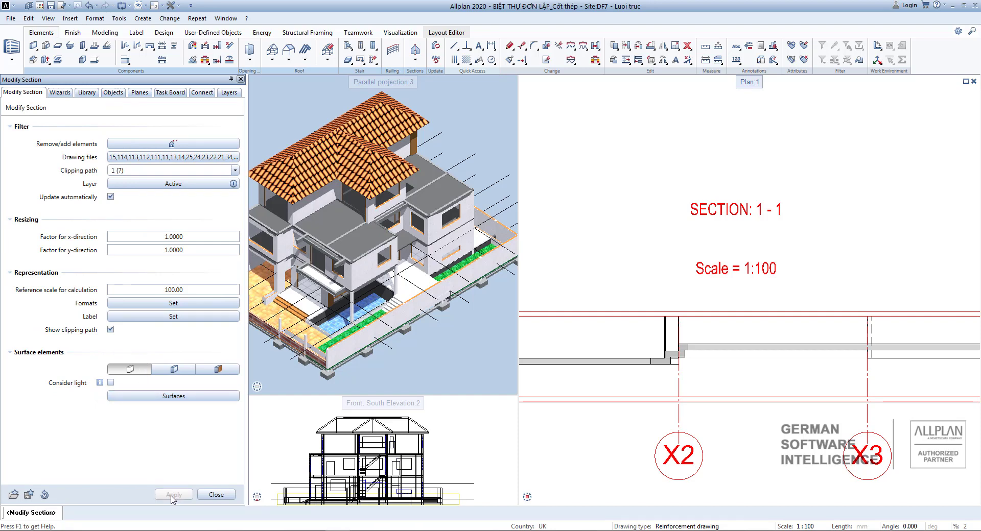
left_click(216, 495)
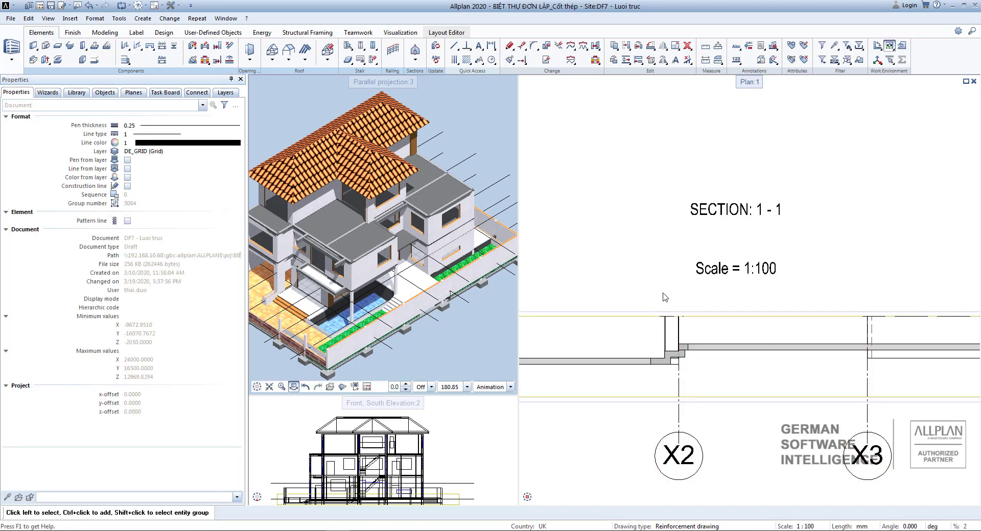
scroll(665, 297, "down", 5)
scroll(741, 300, "up", 4)
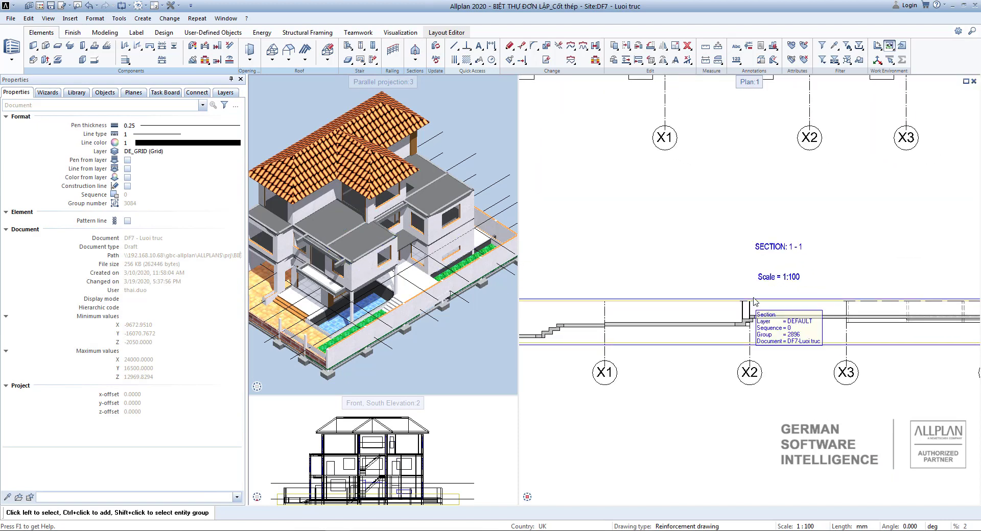
Open the section's clipping path properties and review its identifier, levels and representation settings, then close without changes.
scroll(754, 301, "down", 1)
scroll(746, 276, "up", 3)
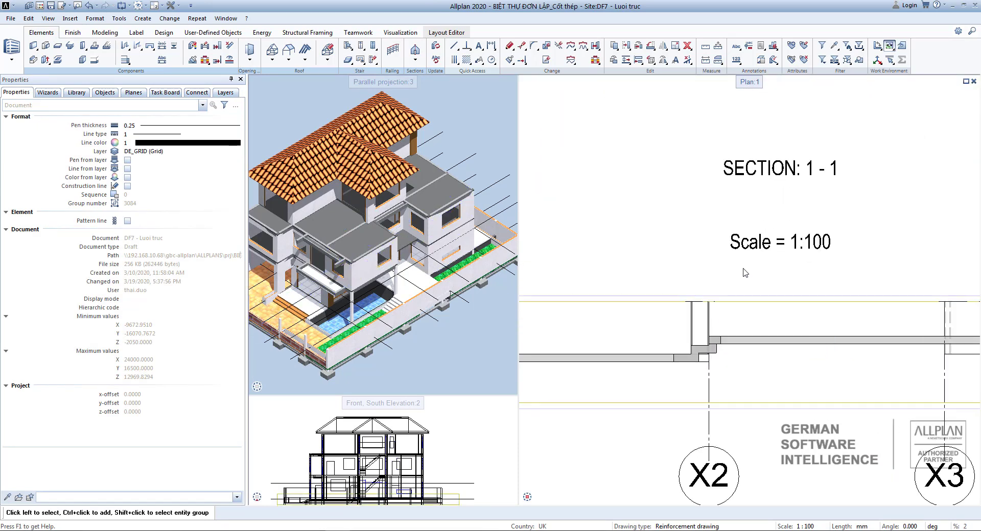
scroll(779, 291, "up", 3)
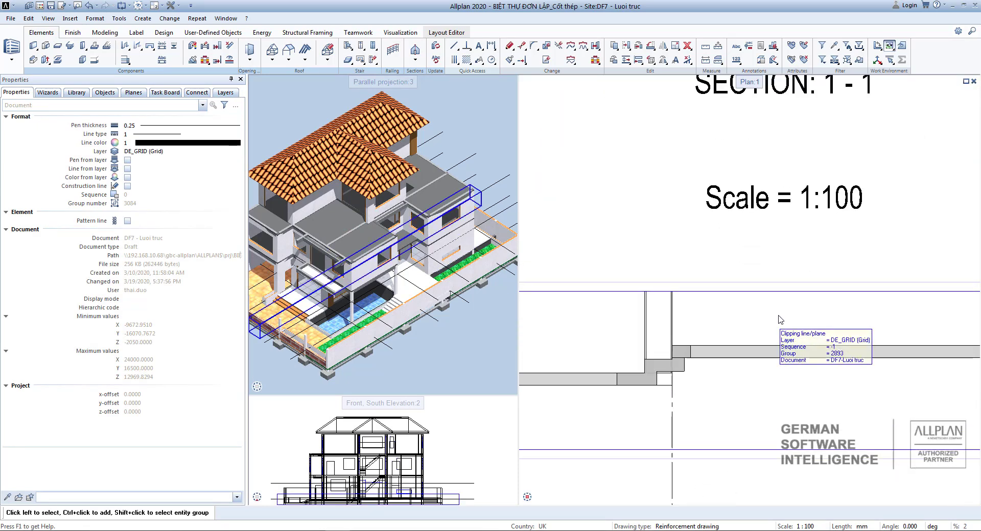
double_click(782, 288)
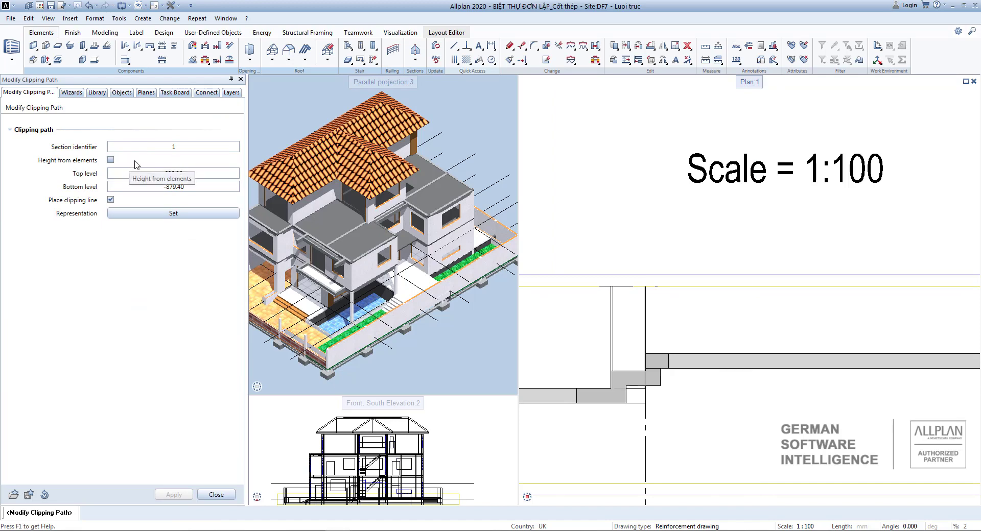
double_click(176, 147)
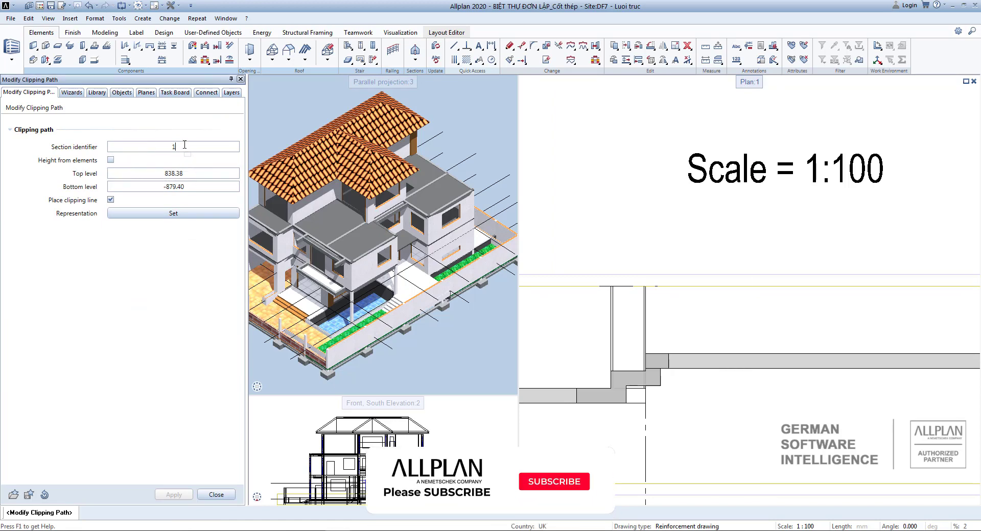
left_click(189, 144)
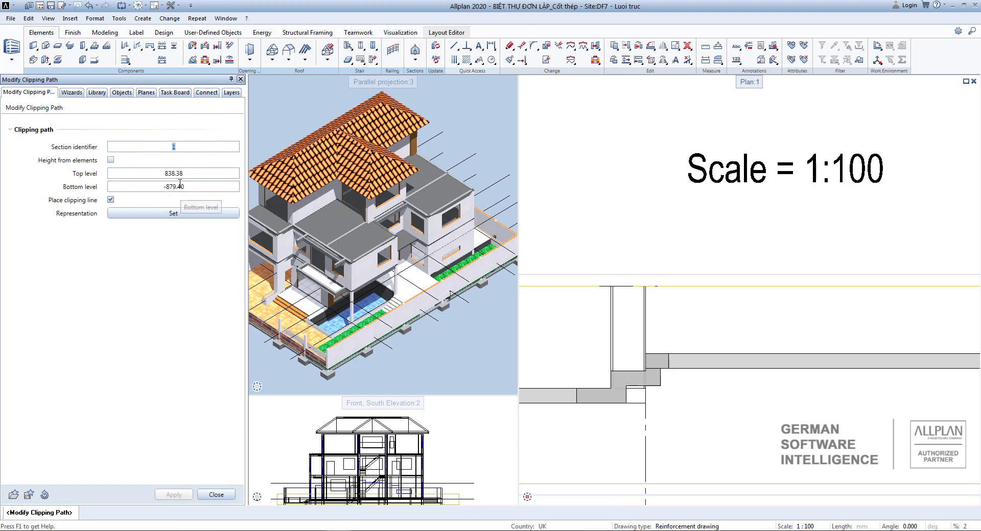
left_click(172, 214)
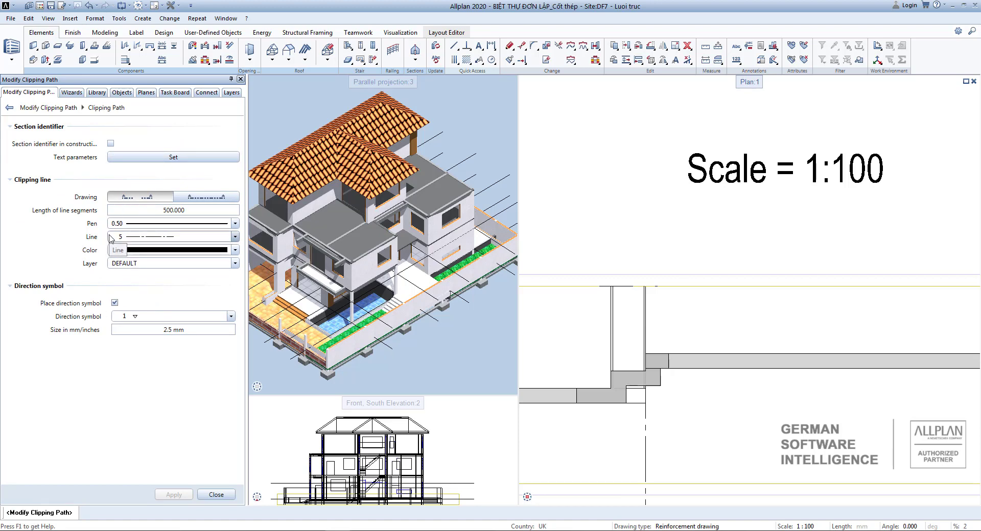
left_click(226, 495)
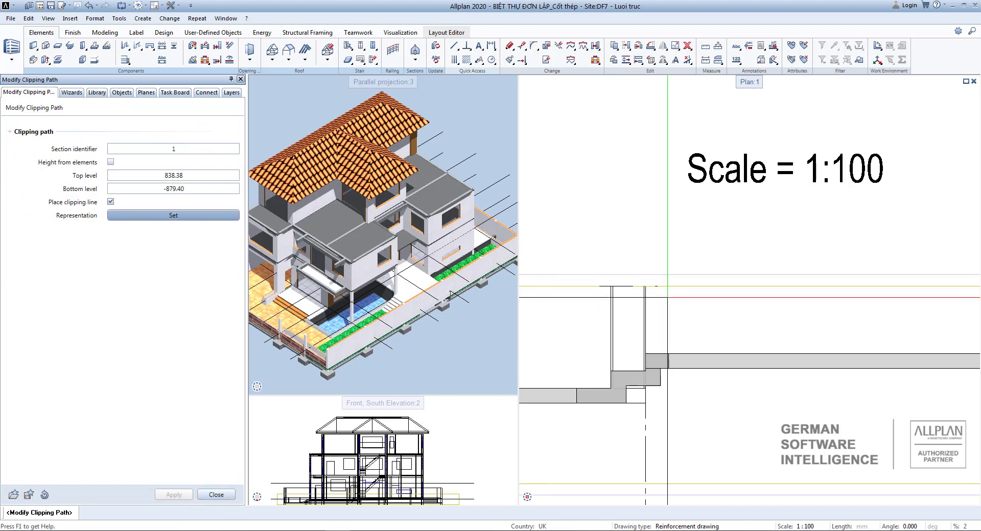
scroll(667, 297, "down", 5)
middle_click_drag(661, 349, 742, 292)
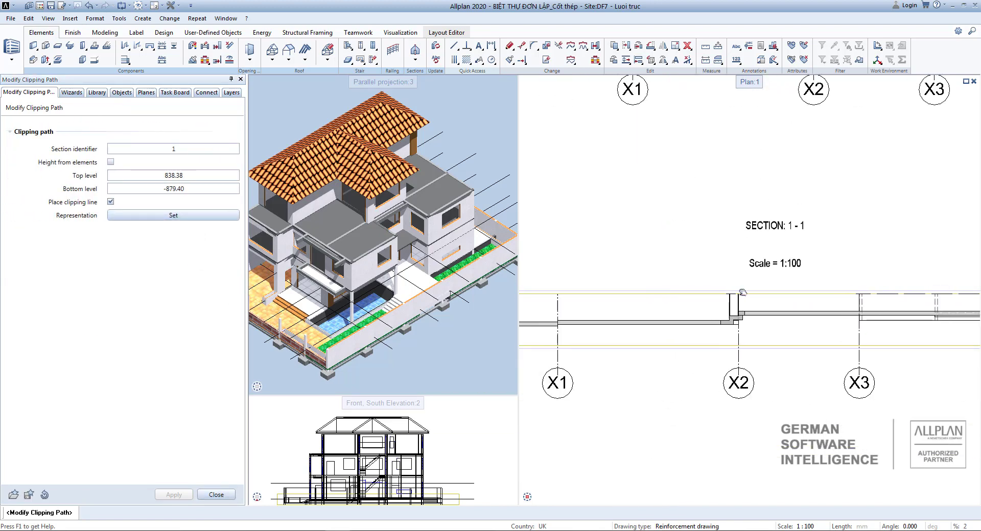
left_click(216, 495)
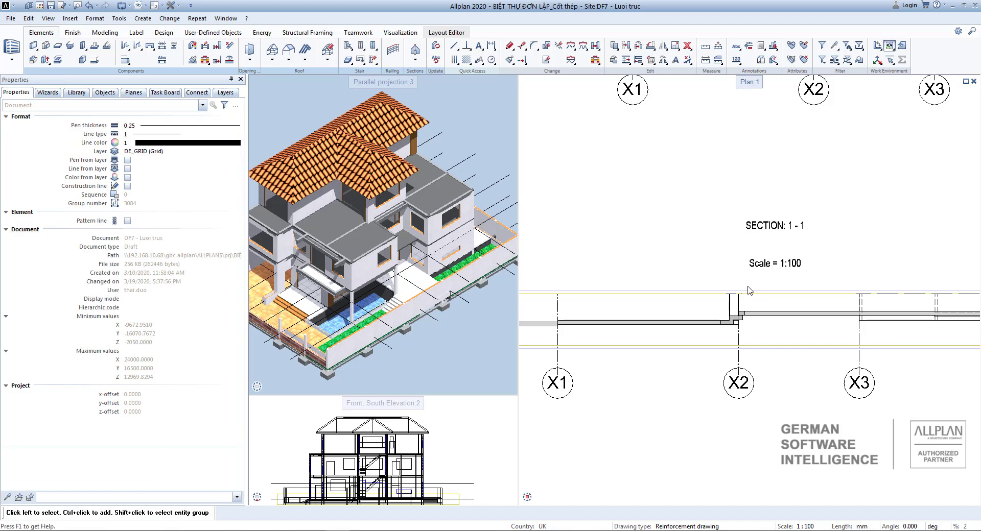
Activate section 1 in the 3D parallel projection view.
scroll(378, 231, "down", 4)
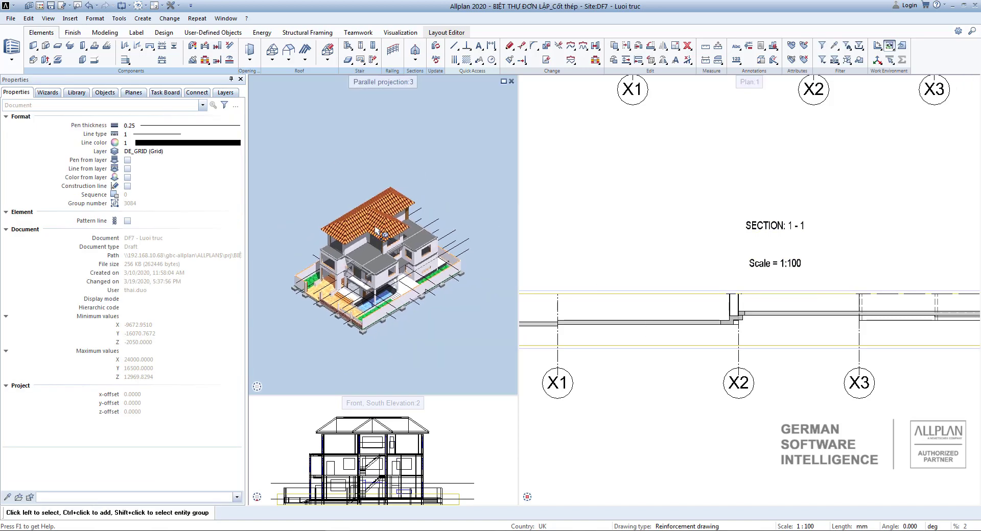
middle_click_drag(420, 286, 422, 281)
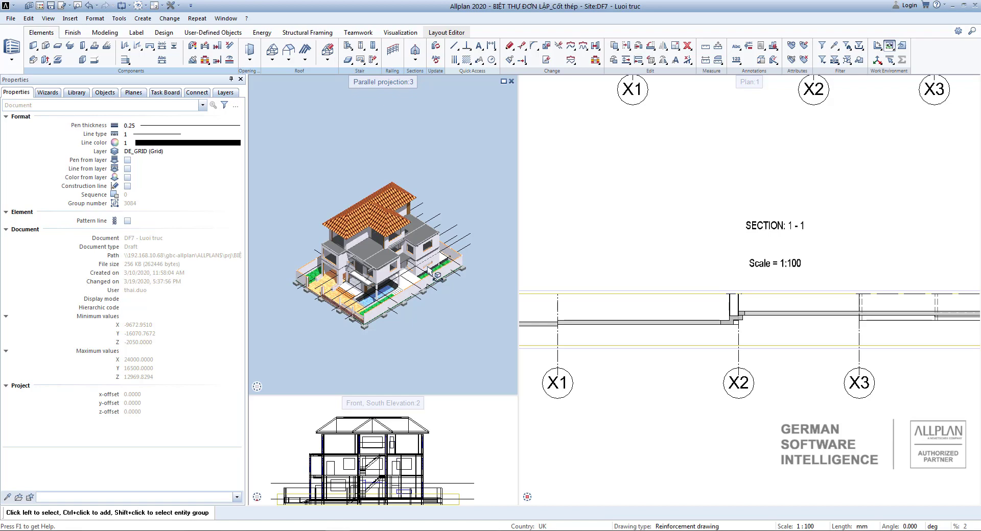
scroll(681, 280, "down", 1)
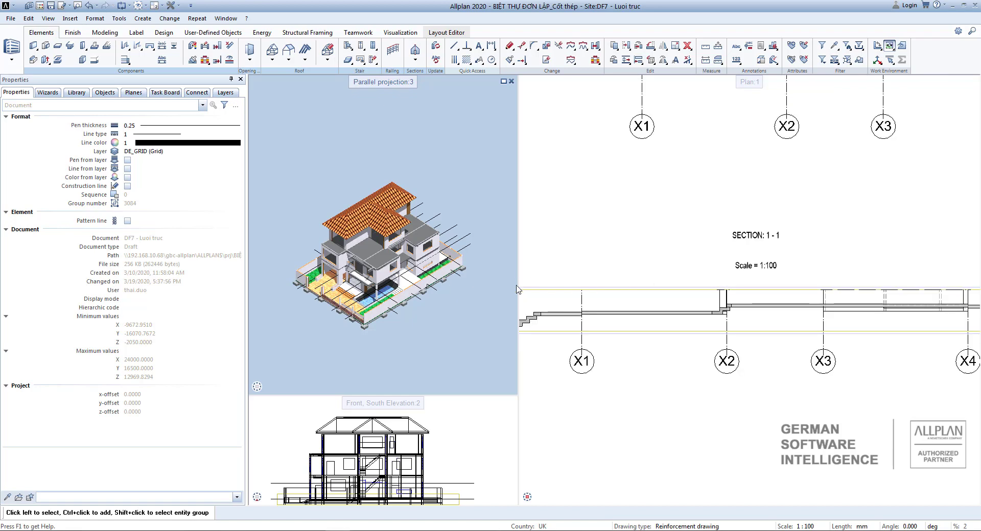
scroll(677, 286, "up", 3)
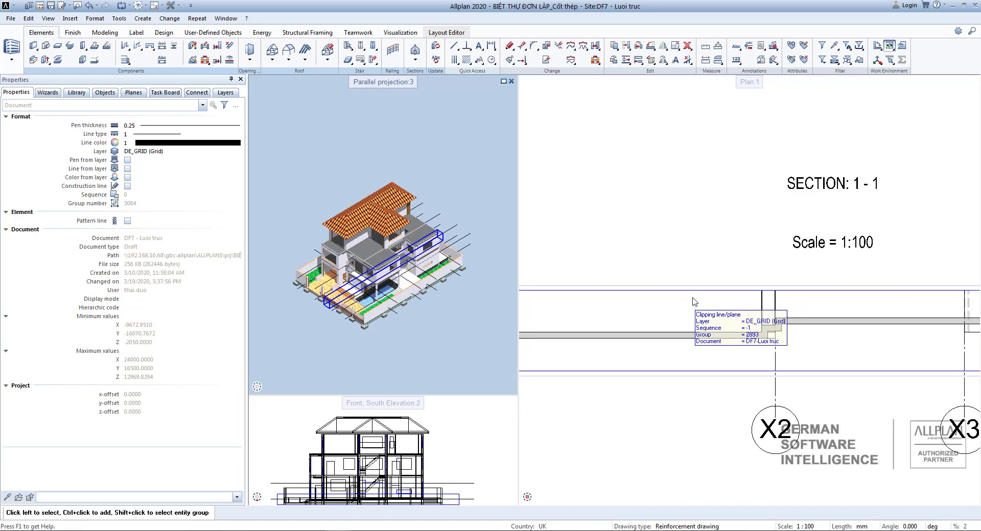
scroll(684, 304, "down", 1)
scroll(449, 272, "down", 2)
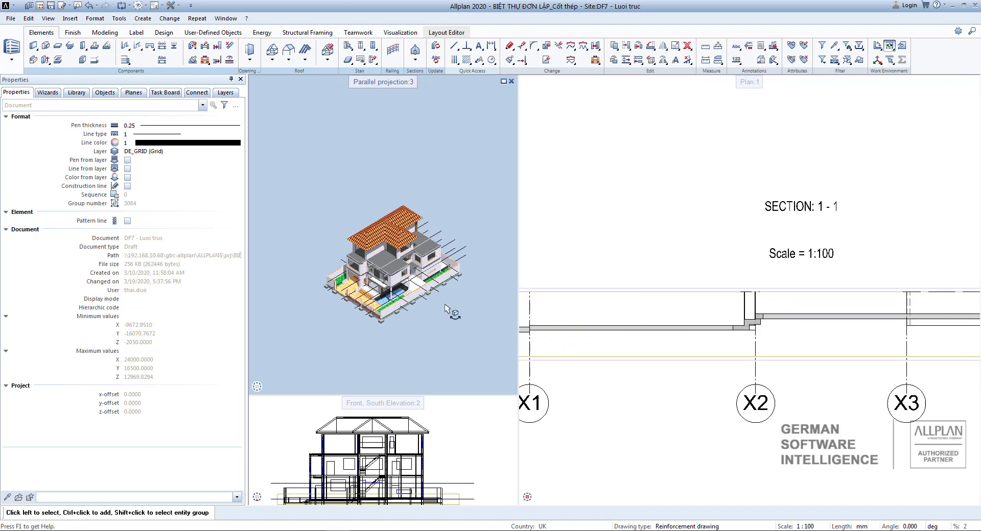
scroll(414, 253, "up", 5)
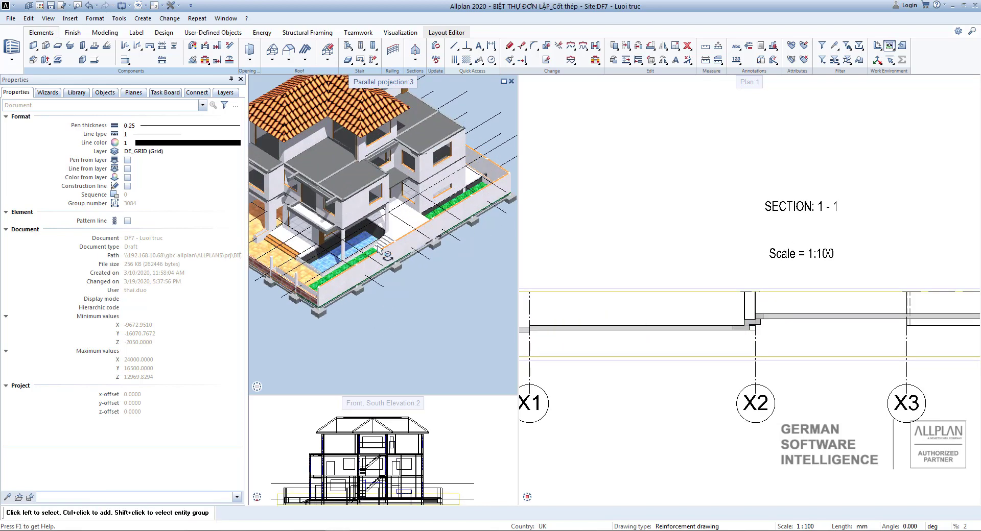
left_click(431, 387)
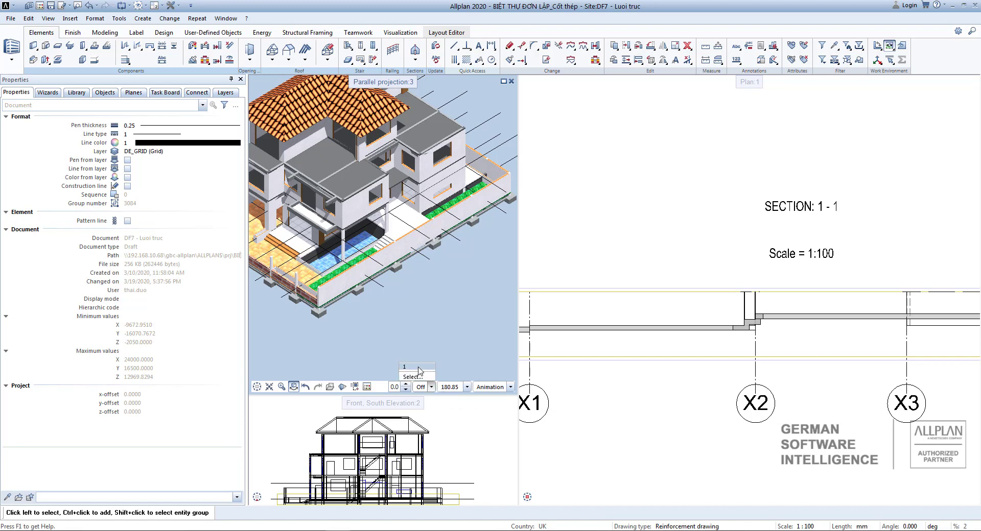
left_click(419, 369)
Stretch the section's clipping region by moving its upper edge to just above grid line 4 in the plan.
scroll(377, 256, "down", 2)
left_click_drag(401, 163, 412, 298)
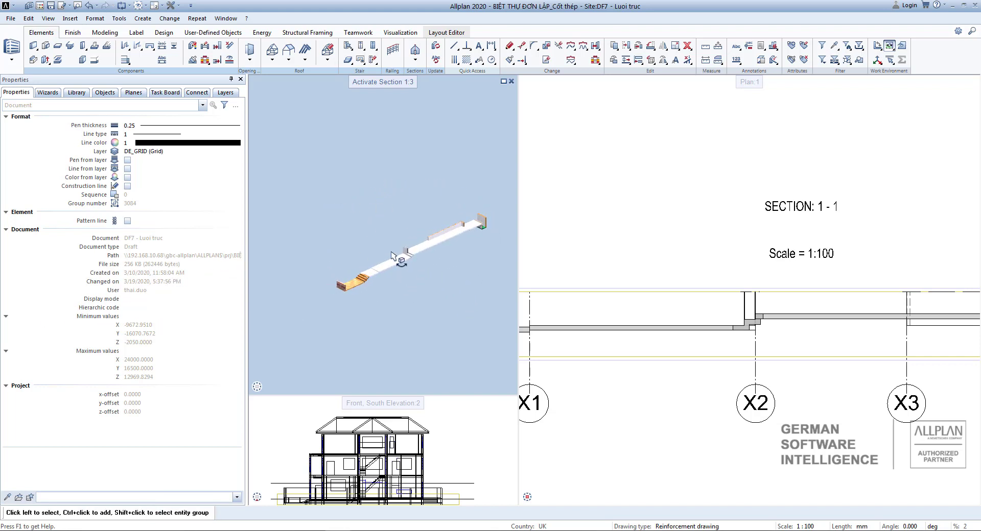
middle_click_drag(407, 283, 374, 296)
scroll(374, 296, "down", 2)
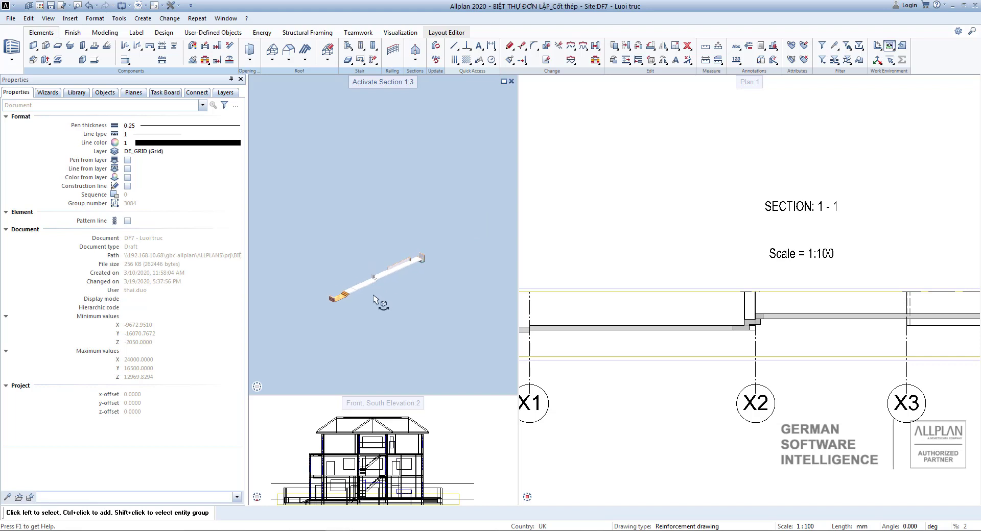
left_click_drag(388, 258, 398, 290)
middle_click_drag(385, 298, 438, 284)
scroll(747, 288, "down", 5)
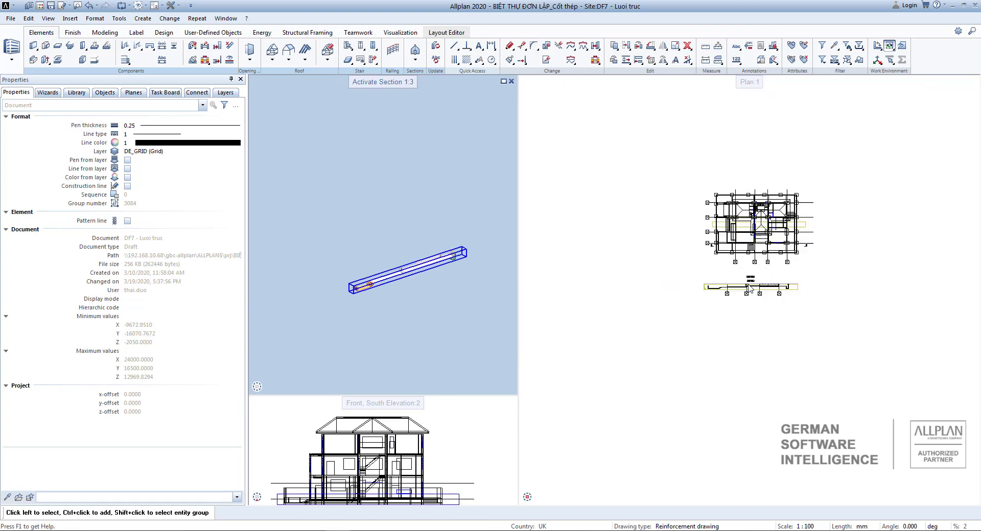
scroll(749, 289, "up", 6)
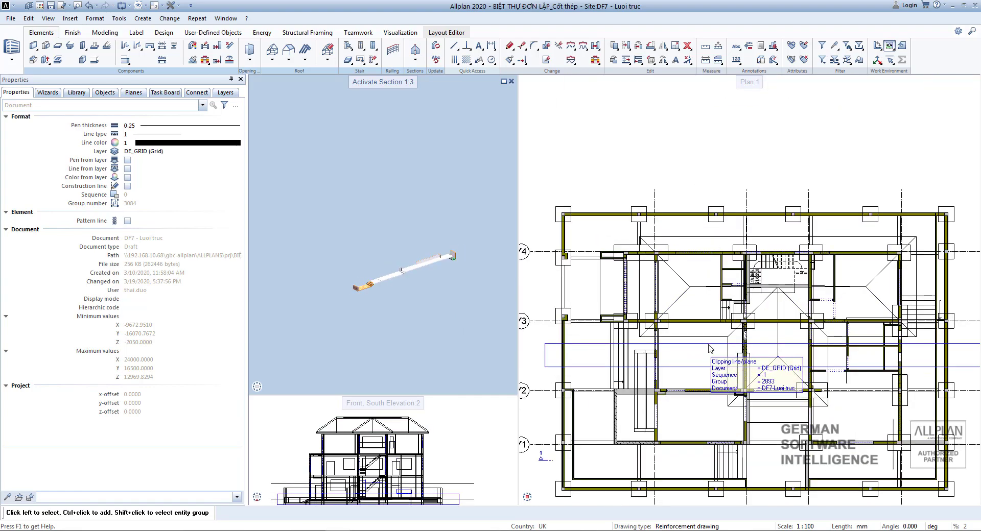
left_click(710, 348)
left_click(764, 344)
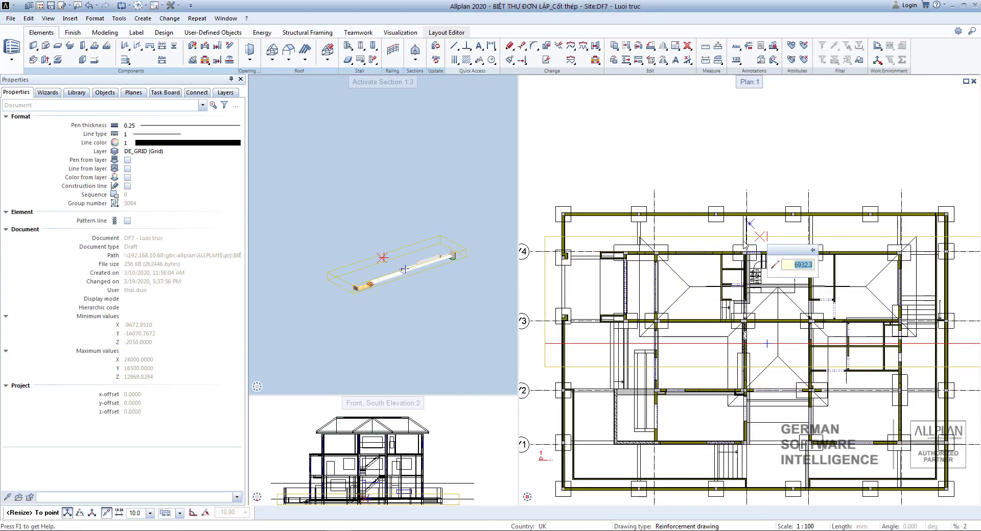
left_click(745, 245)
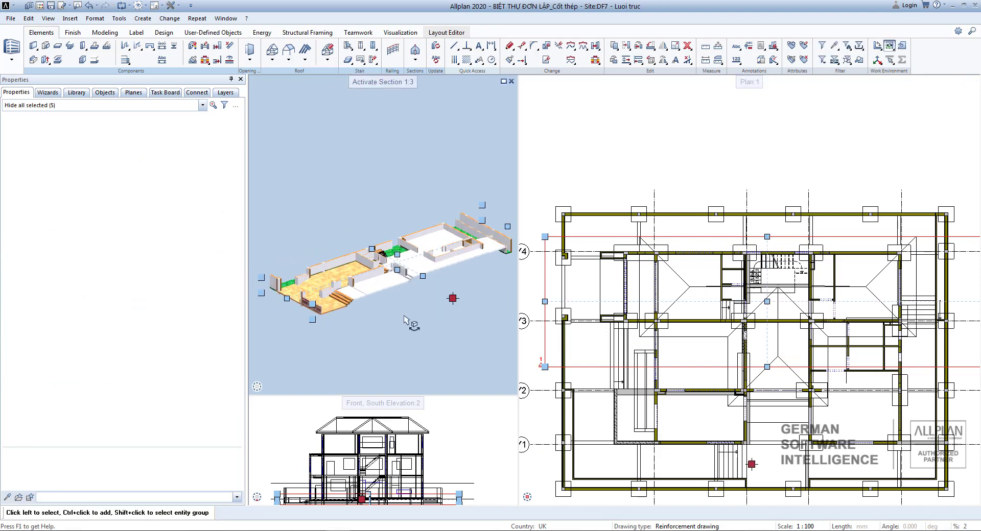
Move the clipping region's lower edge down to between grid lines 2 and 1.
left_click_drag(403, 316, 459, 353)
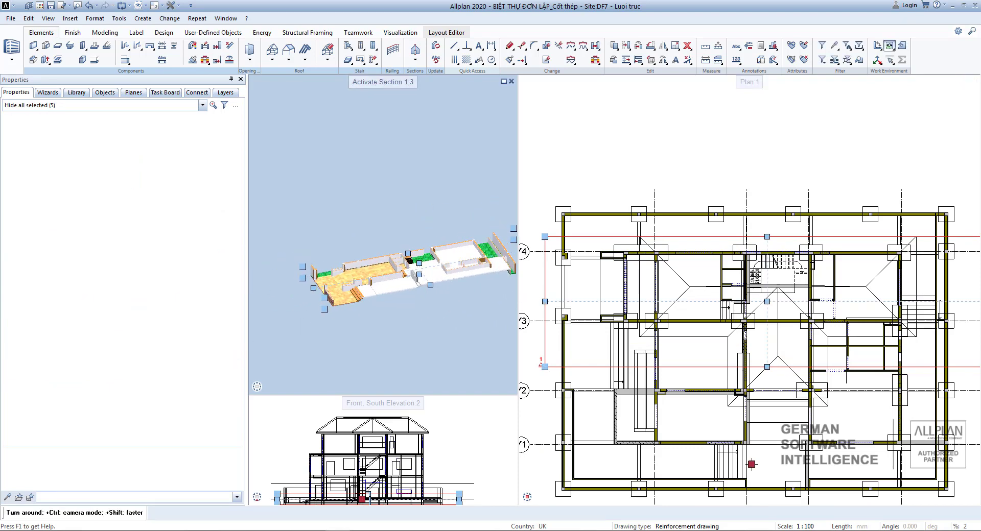
scroll(710, 339, "down", 3)
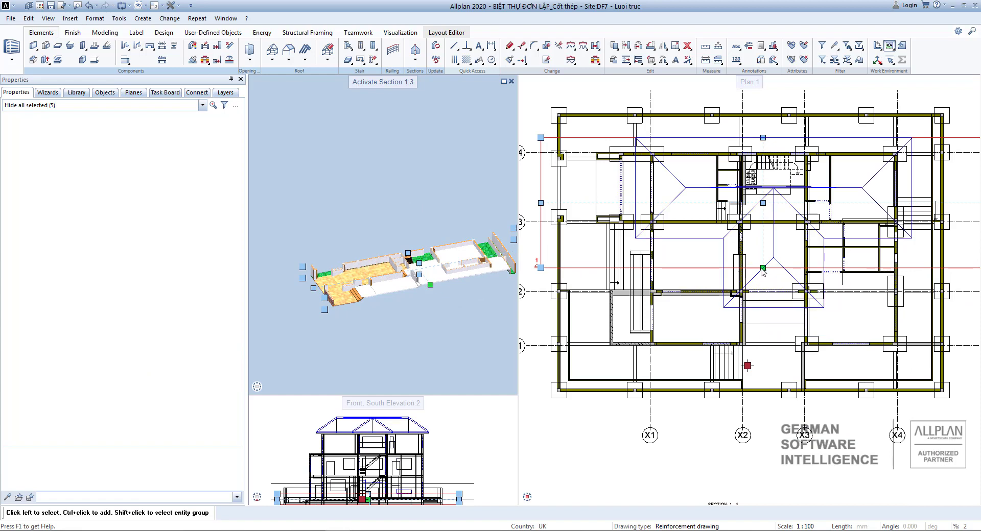
left_click(763, 268)
left_click(765, 318)
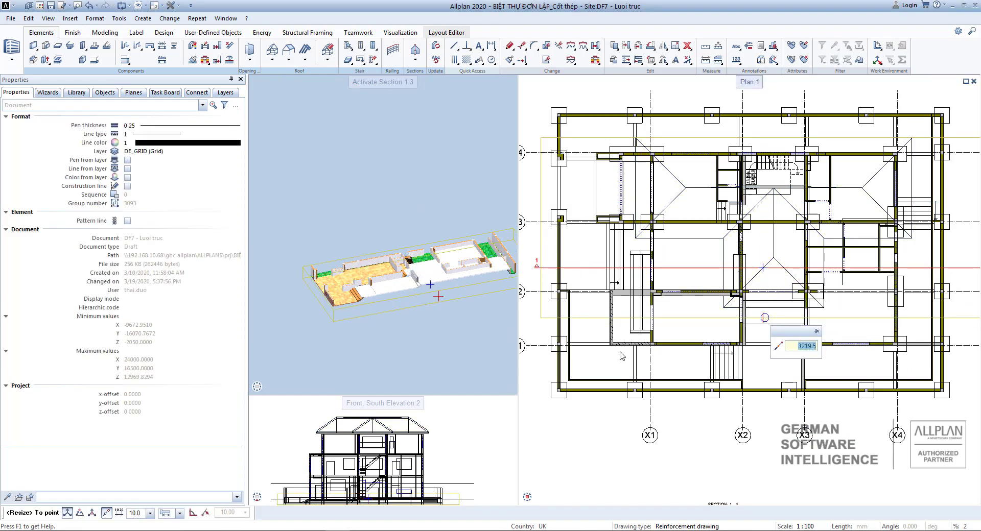
Select the section's clipping path below the floor plan.
scroll(401, 299, "down", 2)
mouse_move(411, 318)
middle_mouse_down()
mouse_move(409, 285)
mouse_move(427, 314)
middle_mouse_up()
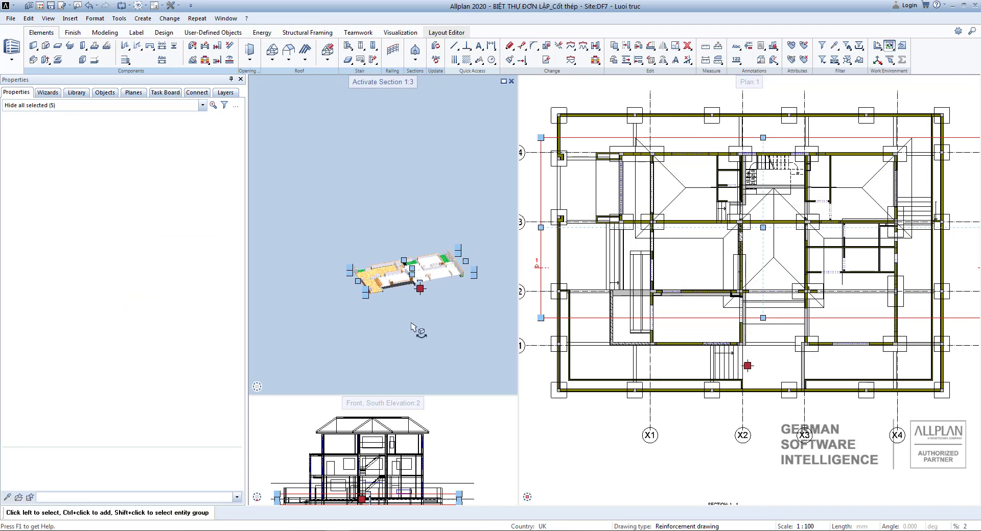
scroll(415, 264, "down", 5)
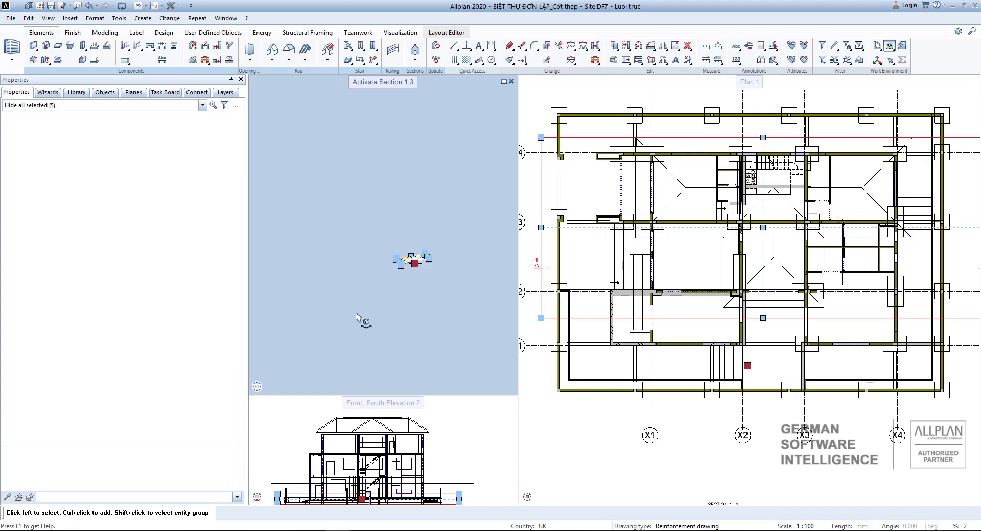
scroll(669, 243, "down", 6)
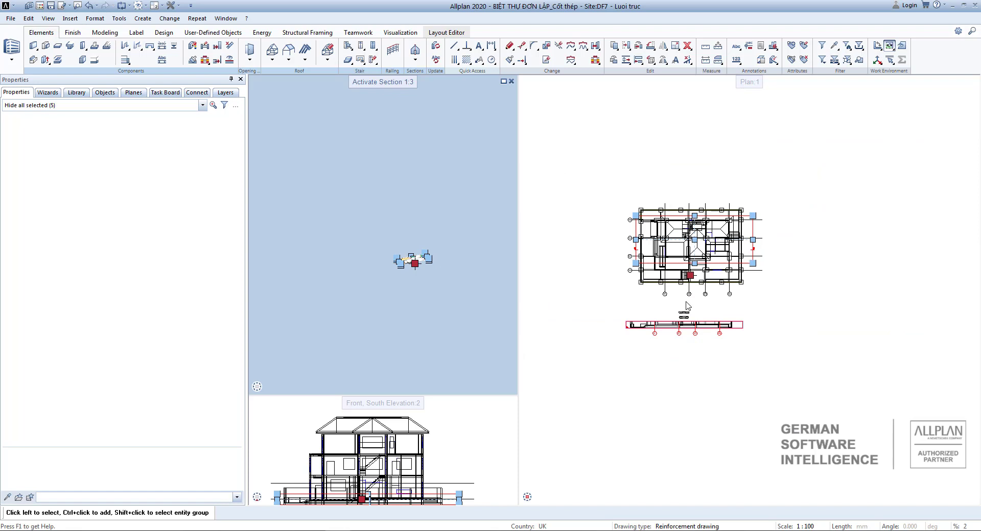
mouse_move(686, 314)
scroll(683, 256, "down", 1)
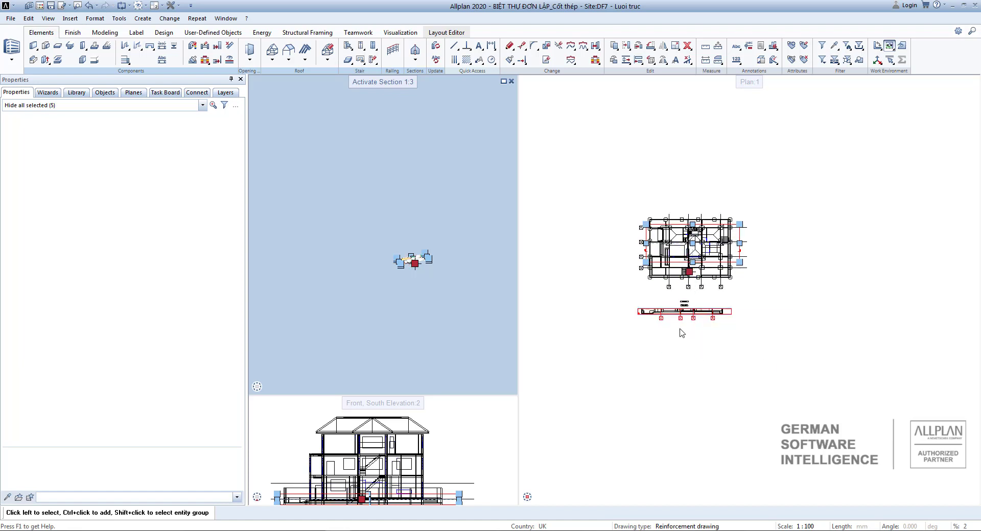
left_click(645, 318)
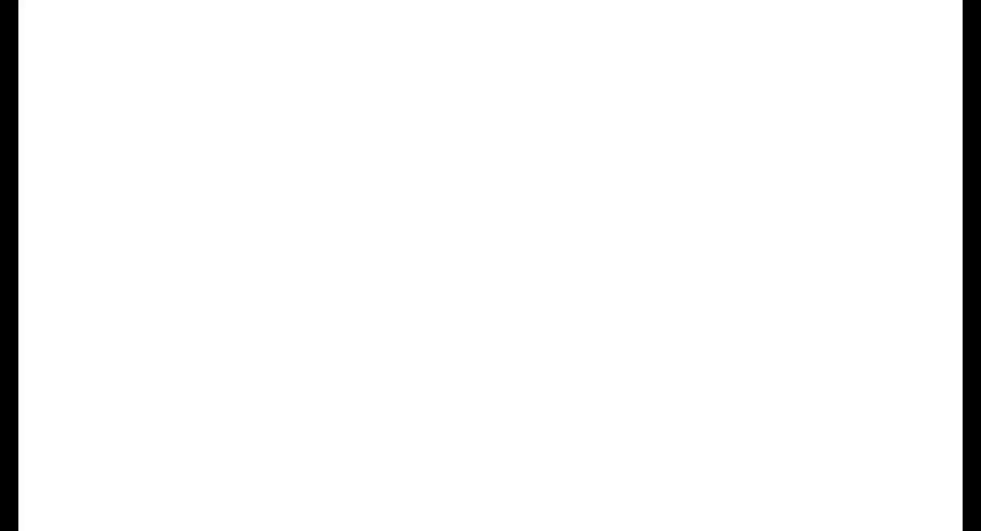